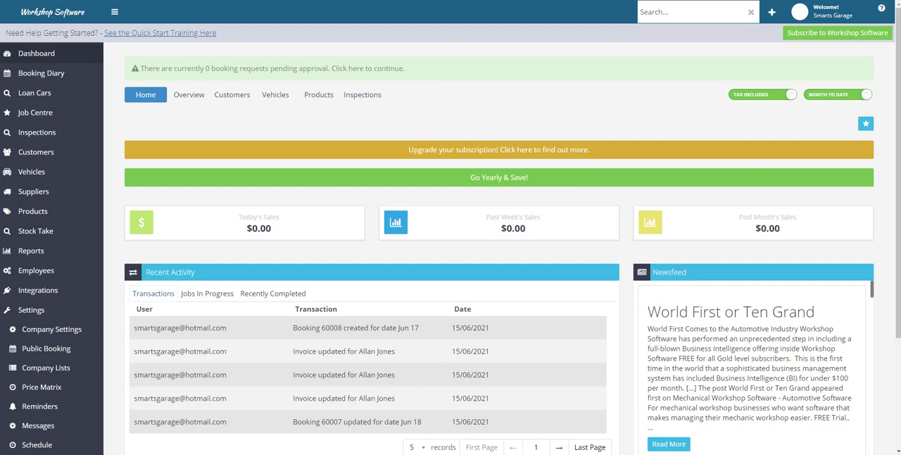
Step: Review the Notepad outline of the customer invoice workflow, from quotes and bookings through labour and parts to taking payment
{"action": "left_click", "coordinate": [389, 454]}
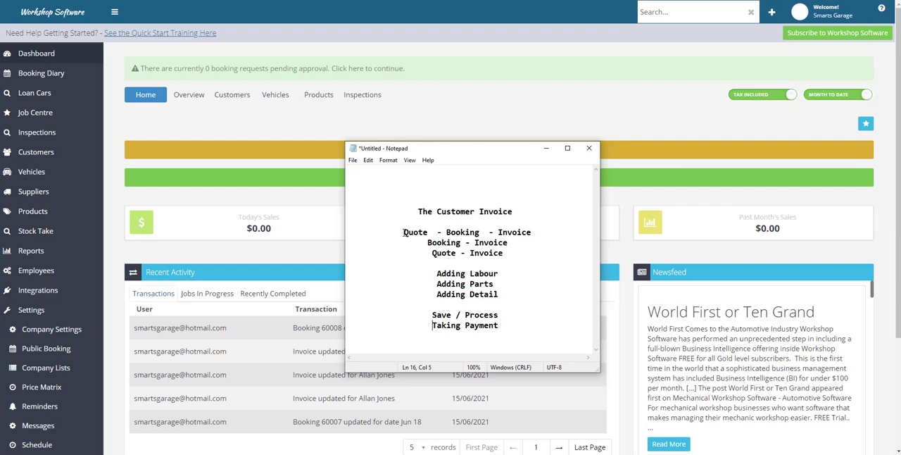
{"action": "left_click_drag", "start_coordinate": [403, 232], "coordinate": [508, 257]}
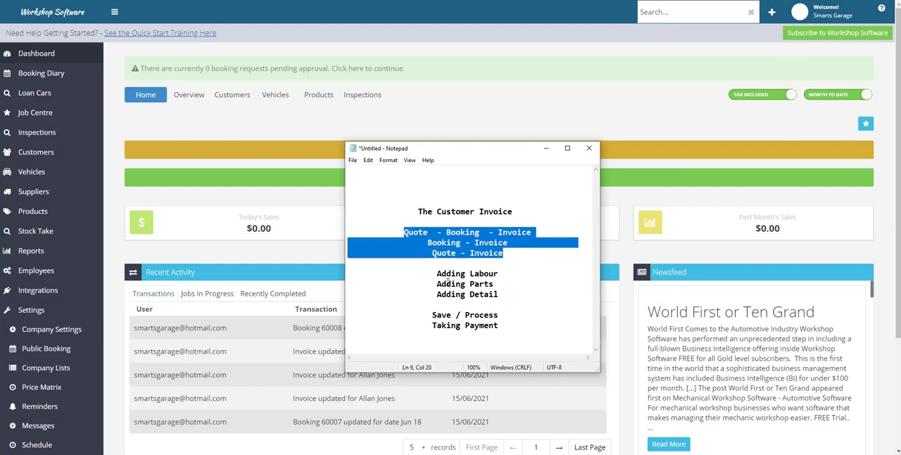
{"action": "left_click_drag", "start_coordinate": [436, 273], "coordinate": [497, 290]}
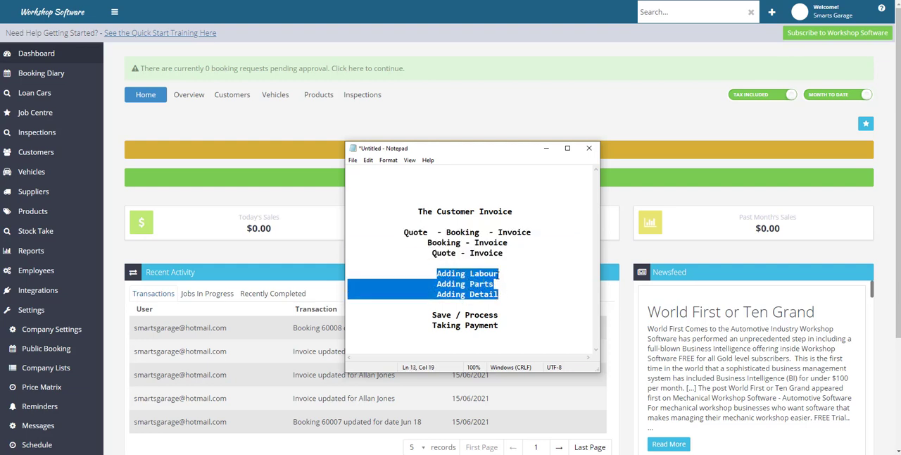
{"action": "left_click", "coordinate": [502, 295]}
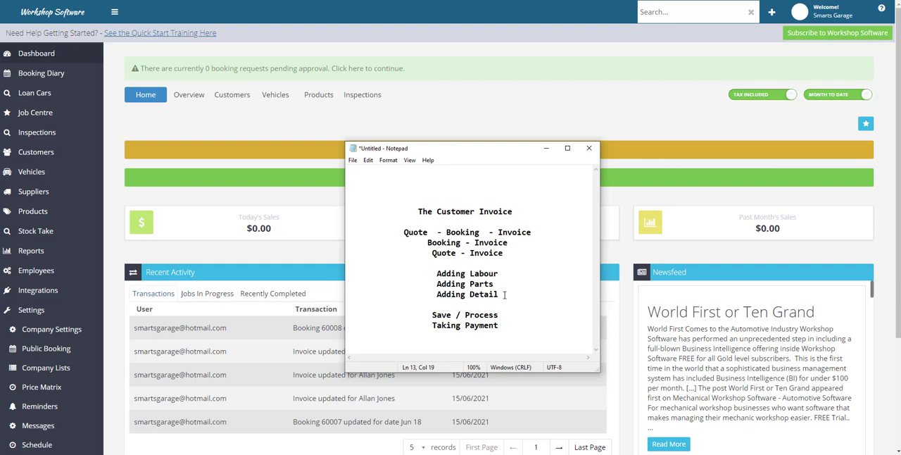
{"action": "left_click_drag", "start_coordinate": [429, 314], "coordinate": [503, 321]}
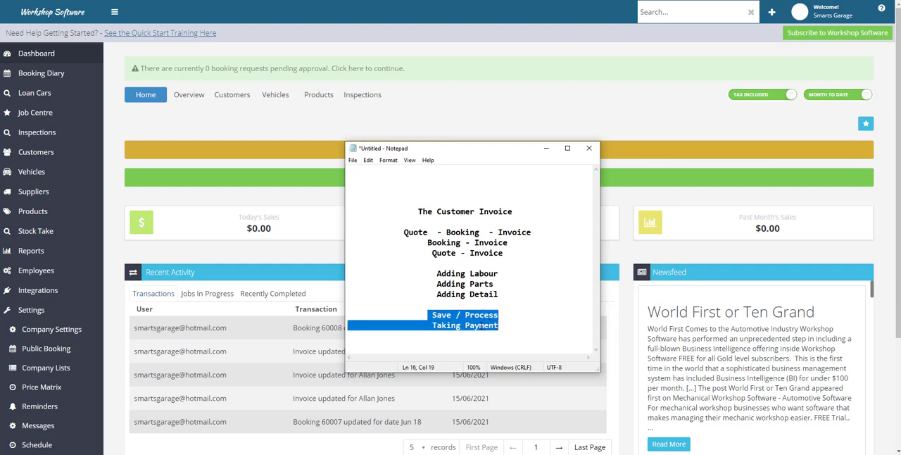
{"action": "left_click", "coordinate": [506, 325]}
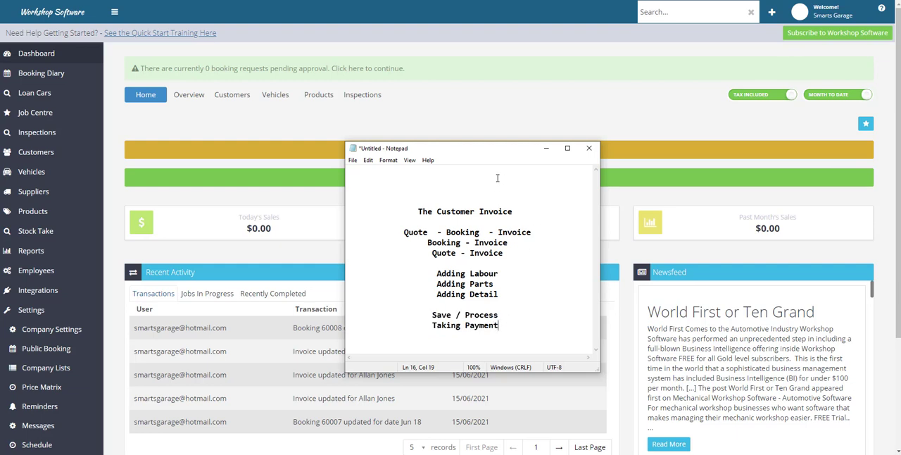
{"action": "left_click", "coordinate": [545, 147]}
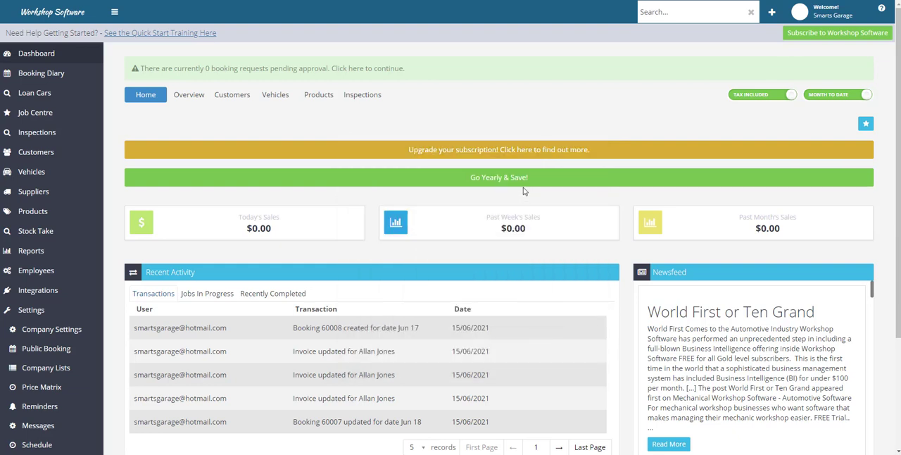
Step: Create a new customer invoice for an existing customer found by first name, and set the invoice type to Quote
{"action": "left_click", "coordinate": [771, 16]}
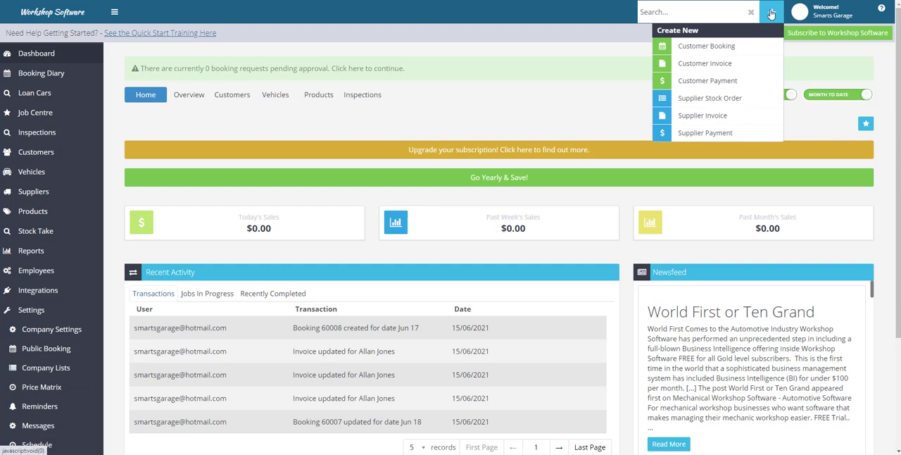
{"action": "left_click", "coordinate": [698, 67]}
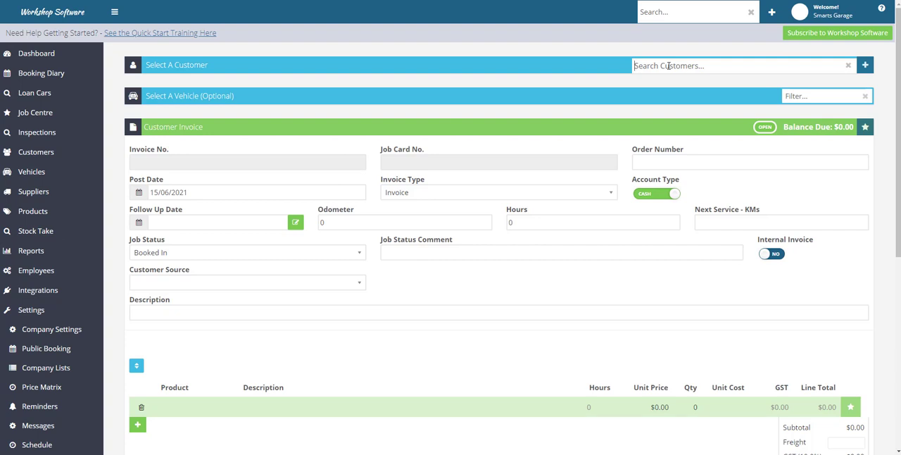
{"action": "left_click", "coordinate": [668, 66]}
{"action": "type", "text": "bob"}
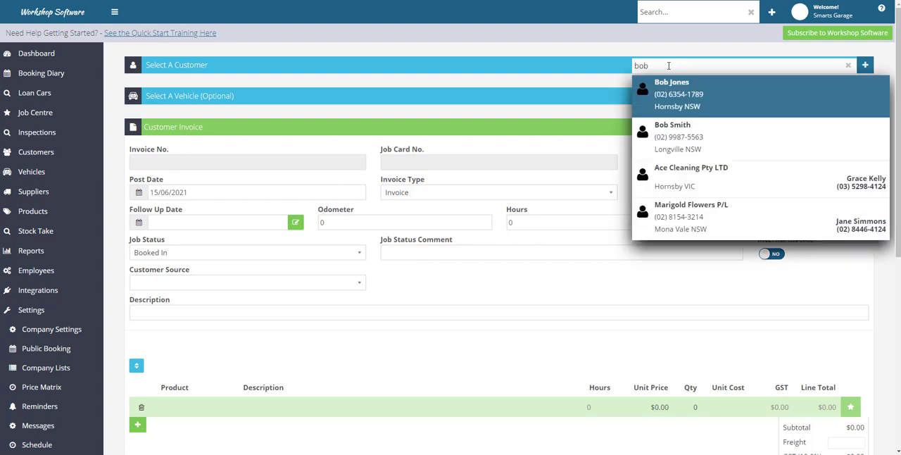
{"action": "left_click", "coordinate": [680, 140]}
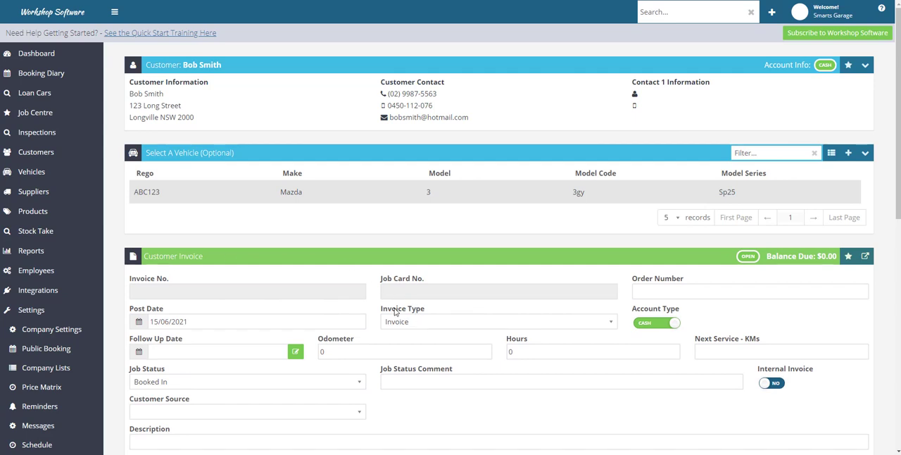
{"action": "left_click", "coordinate": [408, 325]}
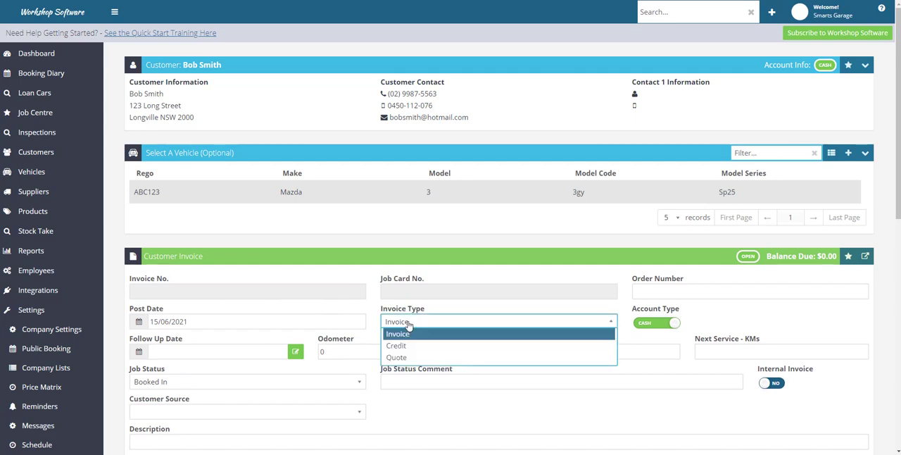
{"action": "left_click", "coordinate": [402, 358]}
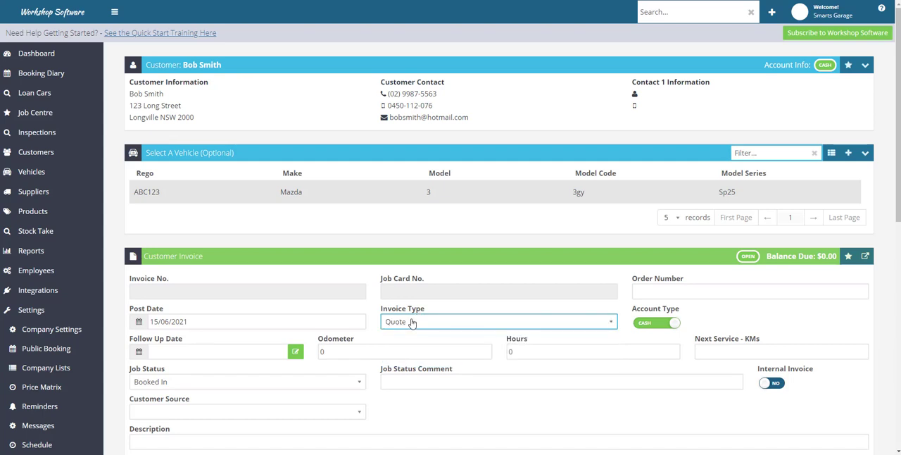
Step: Add the REPAIR labour product as the quote's first line with a quantity of 3.5
{"action": "scroll", "coordinate": [415, 321], "scroll_direction": "down", "scroll_amount": 4}
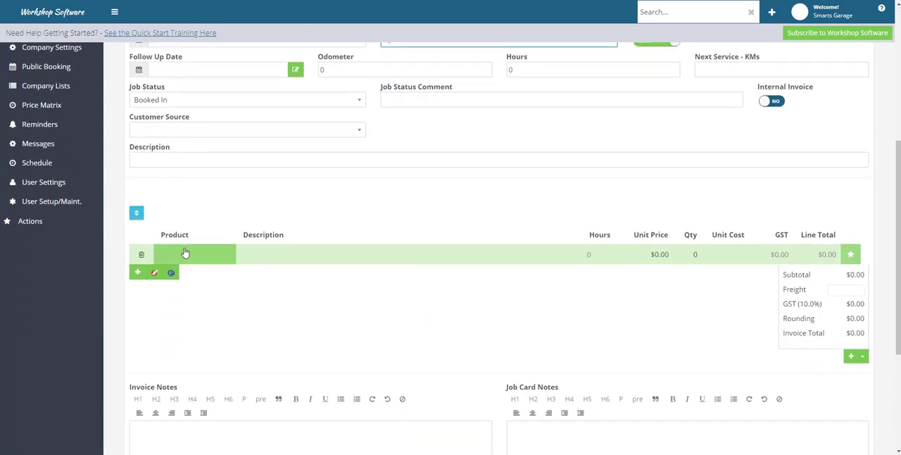
{"action": "left_click", "coordinate": [185, 252]}
{"action": "type", "text": "repai"}
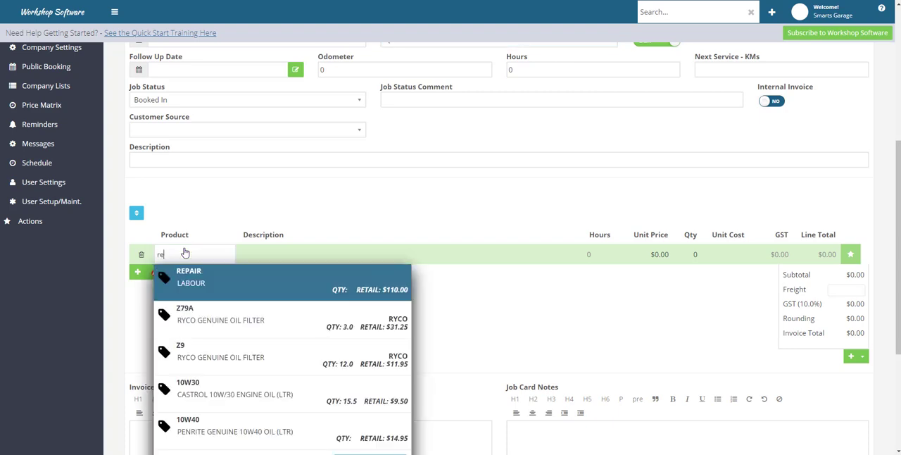
{"action": "left_click", "coordinate": [204, 276]}
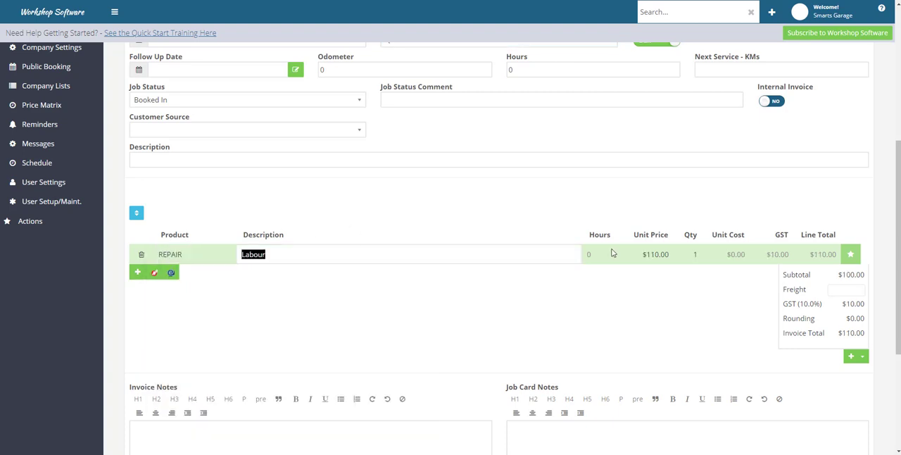
{"action": "left_click", "coordinate": [698, 253]}
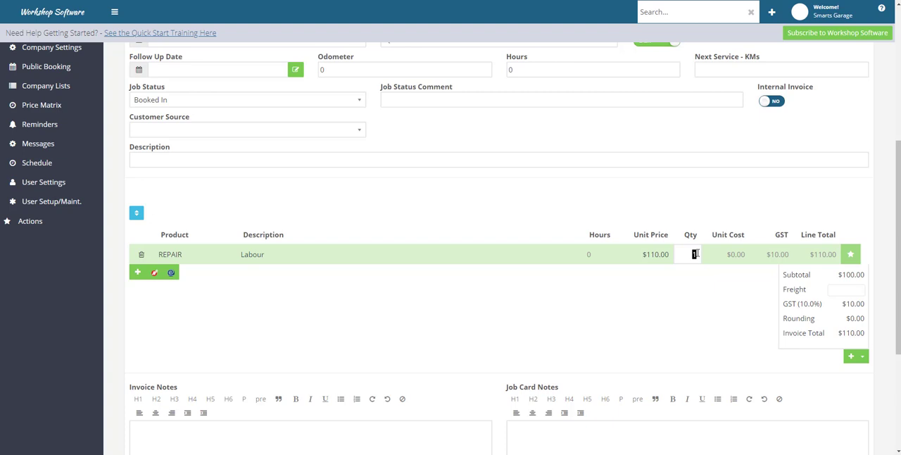
{"action": "type", "text": "3.5"}
Step: Add a second quote line for product Z9, the Ryco Genuine Oil Filter
{"action": "left_click", "coordinate": [135, 272]}
{"action": "left_click", "coordinate": [180, 275]}
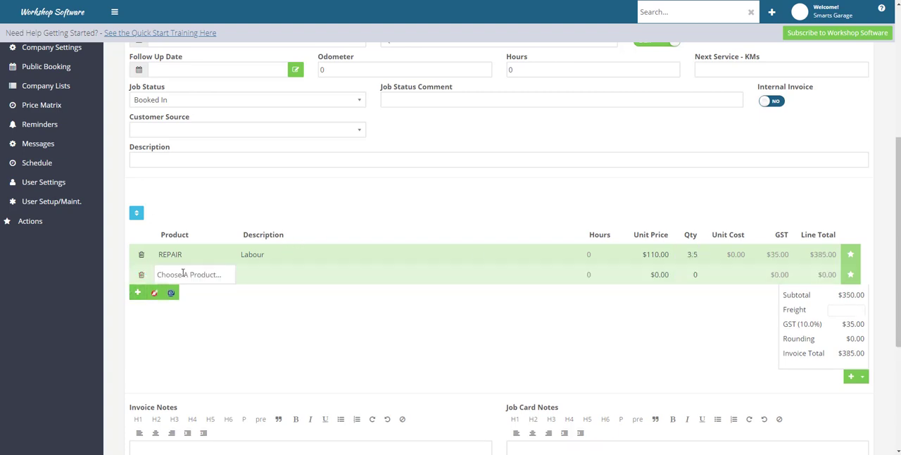
{"action": "type", "text": "z"}
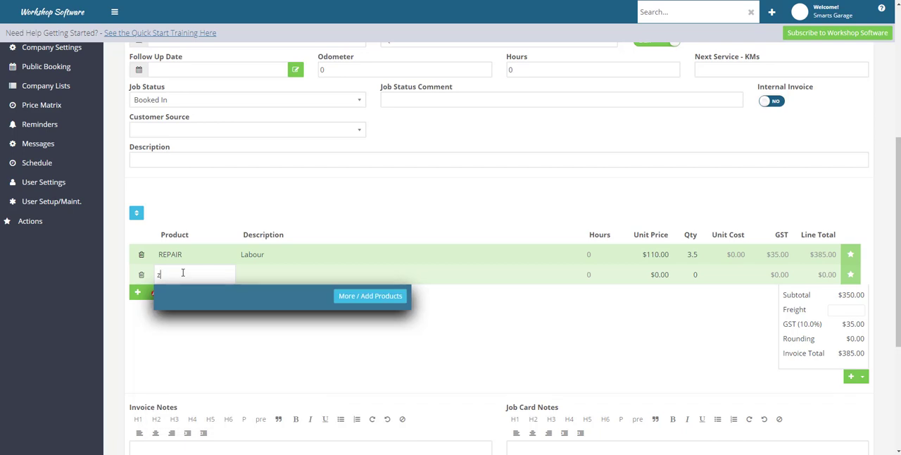
{"action": "type", "text": "09"}
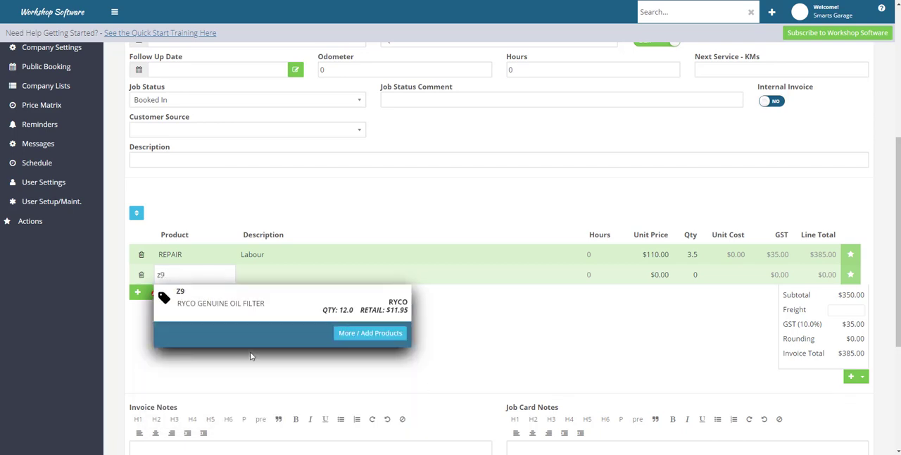
{"action": "left_click", "coordinate": [247, 302]}
Step: Add a third quote line for product BEN, Bendix Genuine Brake Pads (Front), by searching for brakes
{"action": "left_click", "coordinate": [137, 291]}
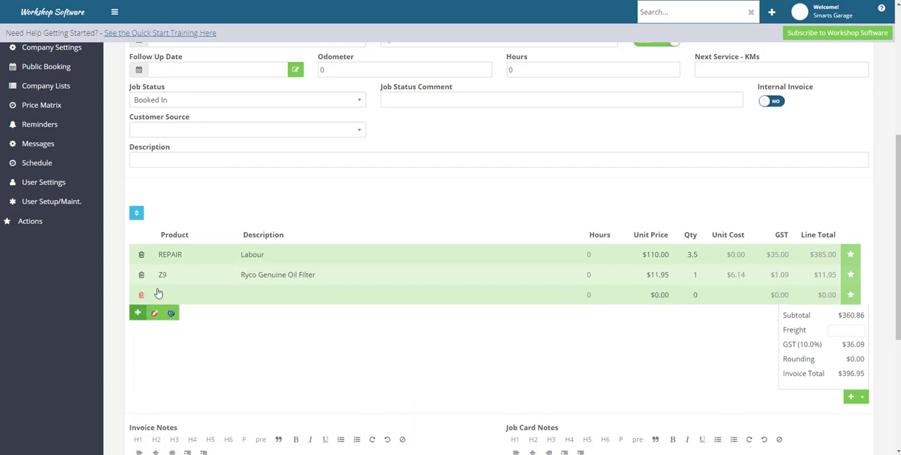
{"action": "left_click", "coordinate": [159, 294]}
{"action": "type", "text": "brakes"}
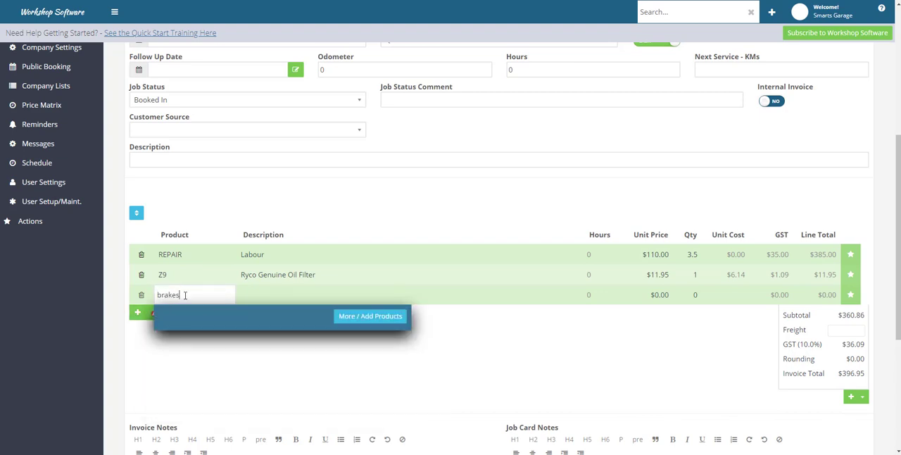
{"action": "left_click", "coordinate": [201, 322]}
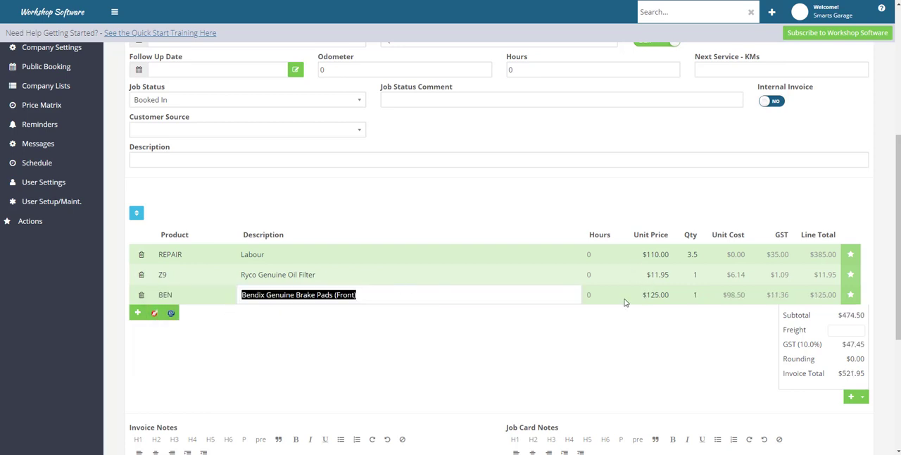
Step: Save the quote, view its printable Quote document and return to the invoice form
{"action": "scroll", "coordinate": [647, 352], "scroll_direction": "down", "scroll_amount": 4}
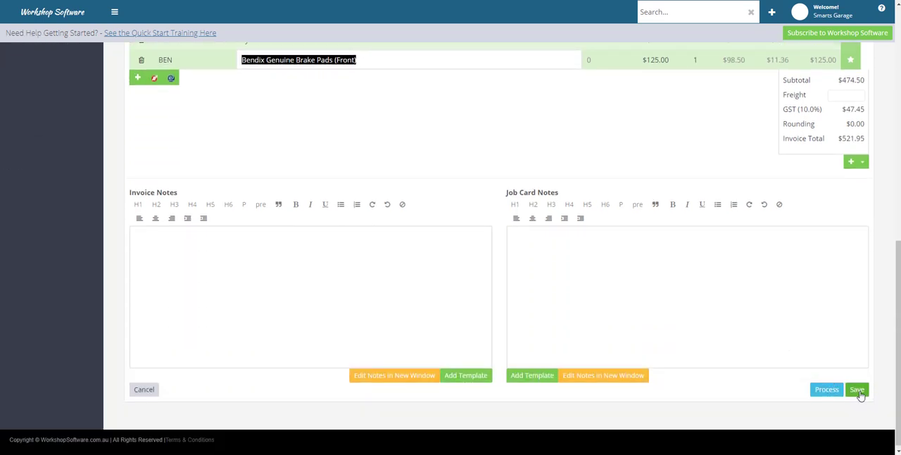
{"action": "left_click", "coordinate": [857, 391]}
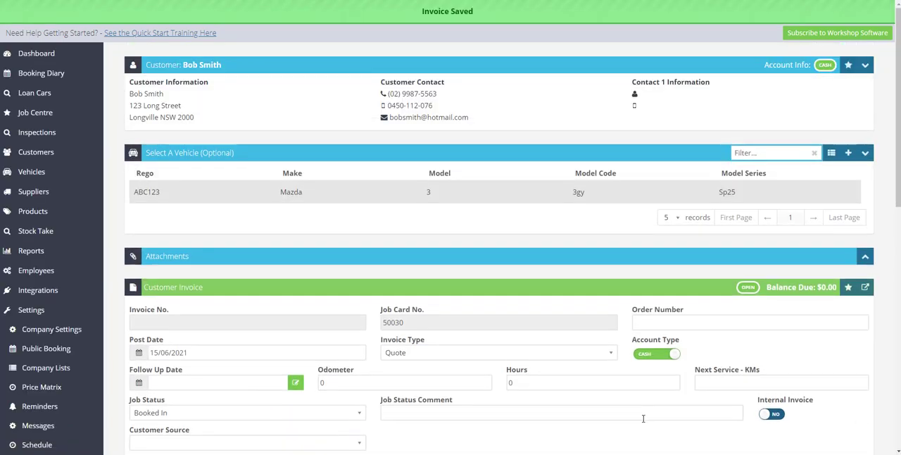
{"action": "left_click", "coordinate": [866, 289]}
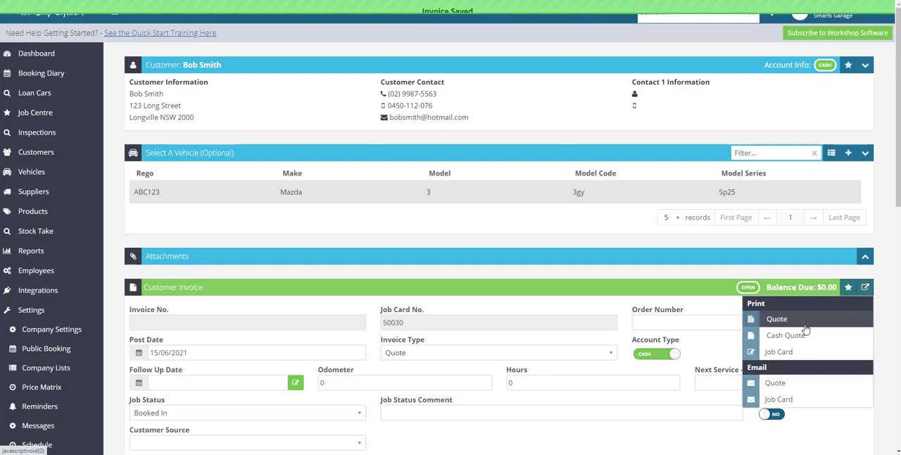
{"action": "left_click", "coordinate": [781, 318]}
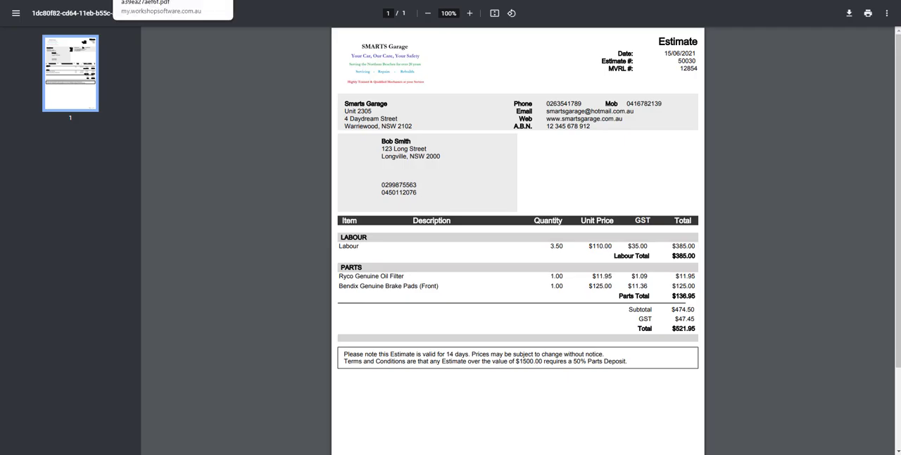
{"action": "left_click", "coordinate": [186, 0]}
Step: Save the quote again and create a booking from it, confirming the conversion
{"action": "scroll", "coordinate": [477, 269], "scroll_direction": "down", "scroll_amount": 3}
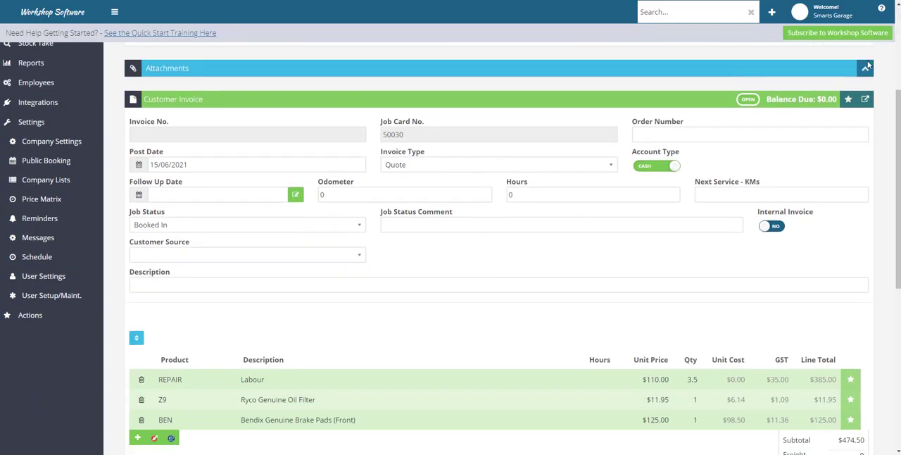
{"action": "scroll", "coordinate": [866, 352], "scroll_direction": "down", "scroll_amount": 6}
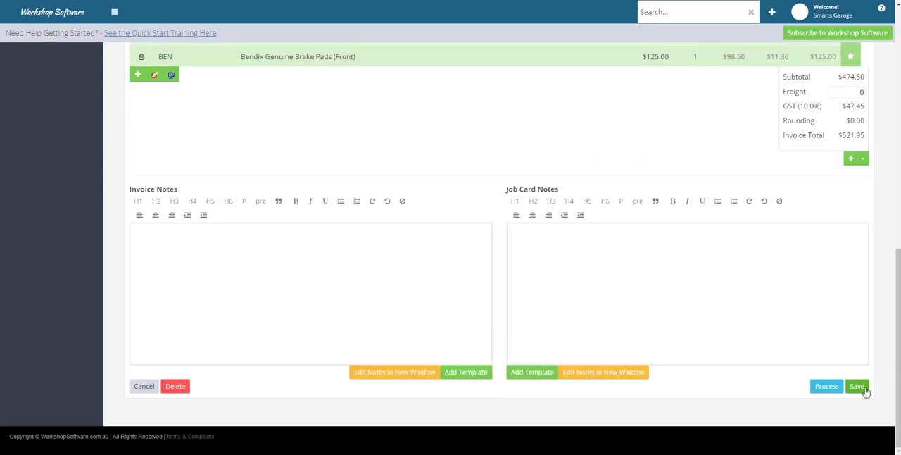
{"action": "left_click", "coordinate": [857, 386]}
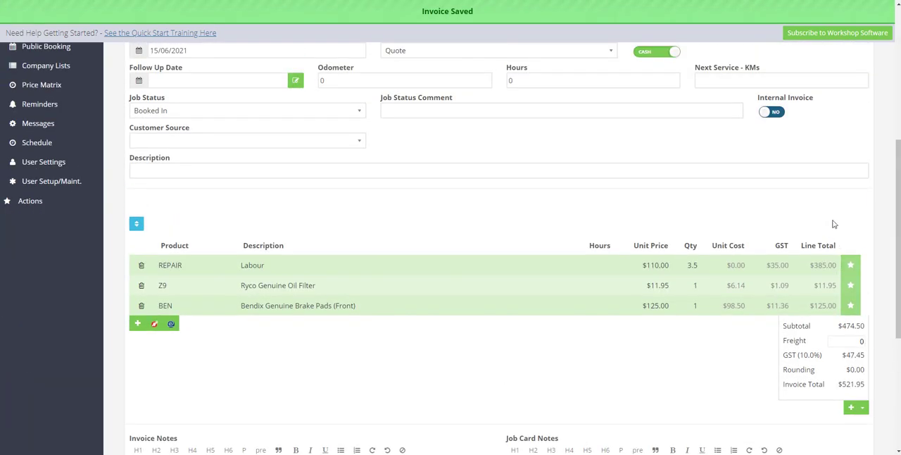
{"action": "scroll", "coordinate": [836, 211], "scroll_direction": "up", "scroll_amount": 2}
{"action": "left_click", "coordinate": [848, 127]}
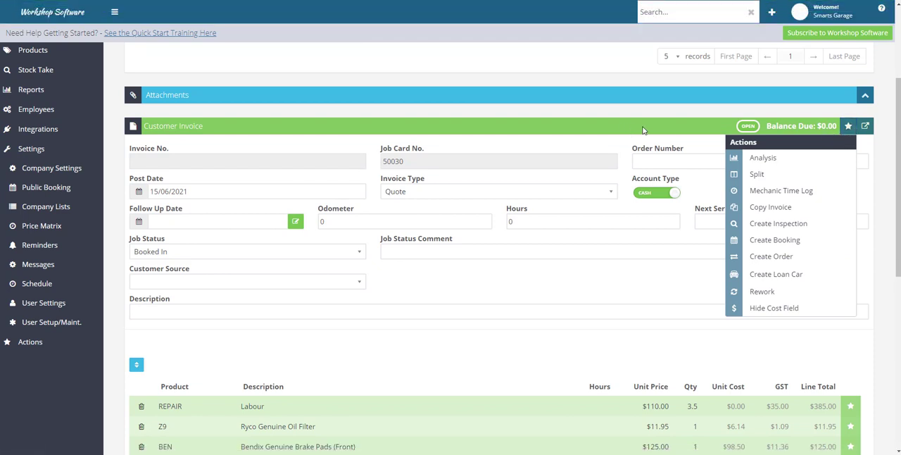
{"action": "left_click", "coordinate": [769, 243]}
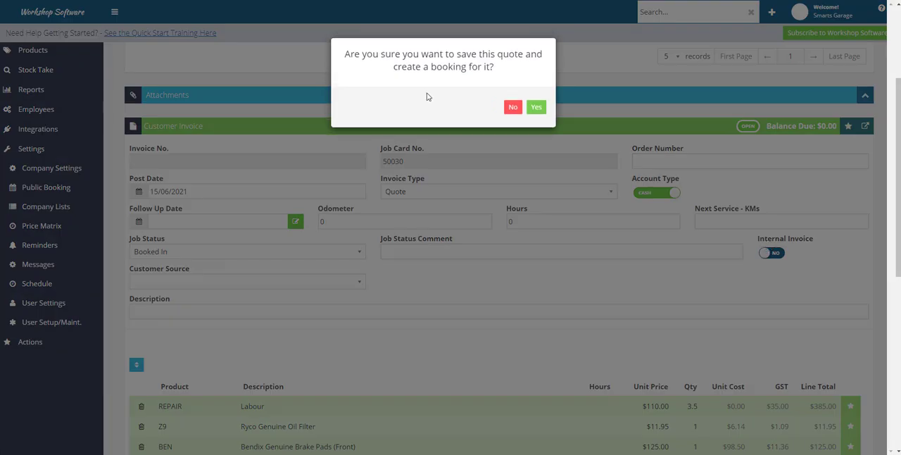
{"action": "left_click", "coordinate": [536, 107]}
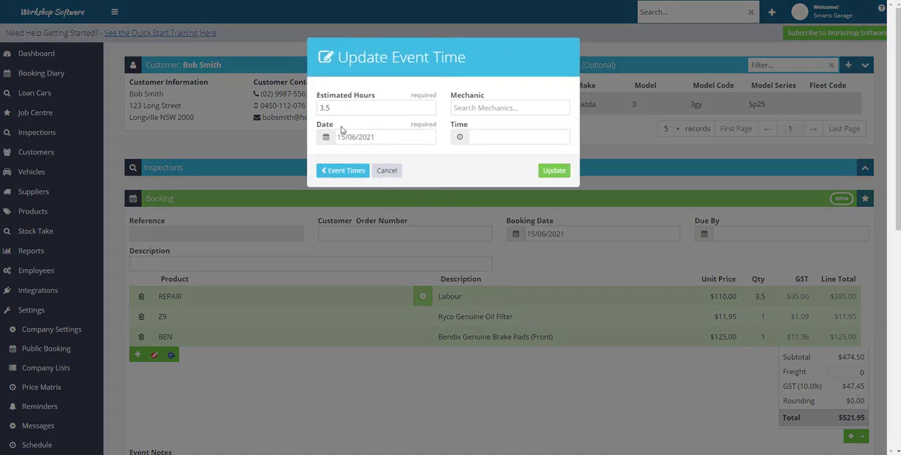
Step: Schedule the booking's 3.5-hour labour event for 16/6/2021 at 9:00 AM, assign the mechanic and update the event time
{"action": "left_click", "coordinate": [326, 138]}
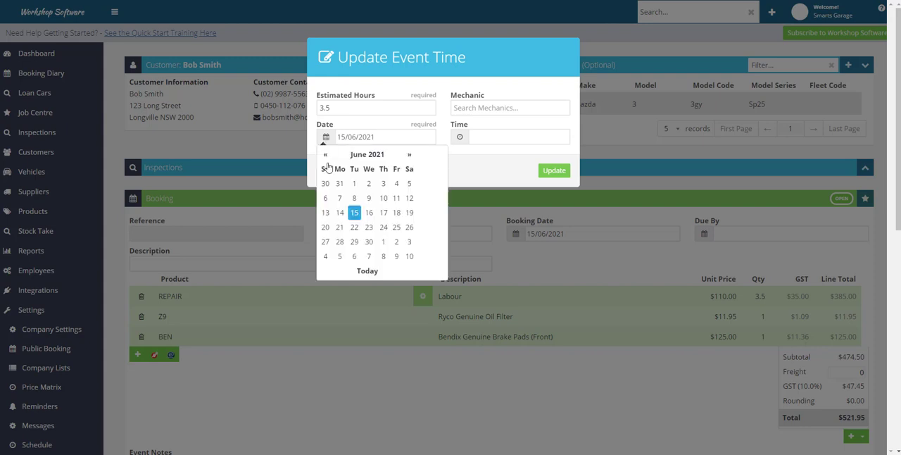
{"action": "left_click", "coordinate": [368, 214]}
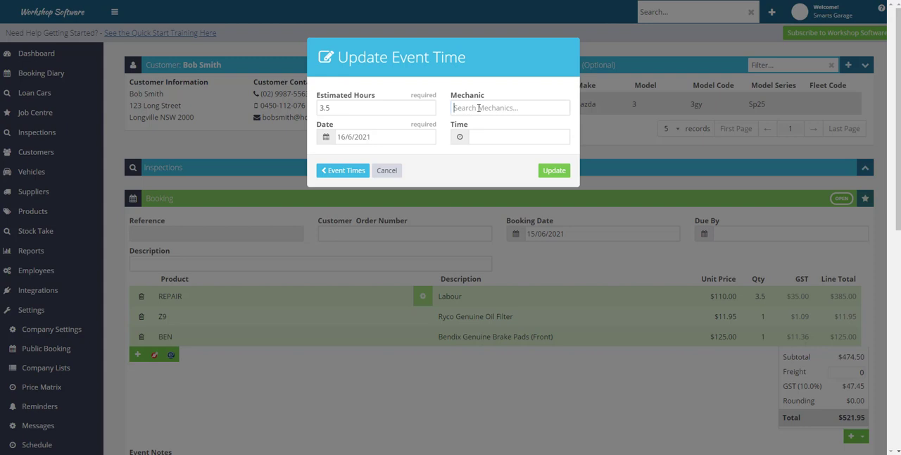
{"action": "type", "text": "ha"}
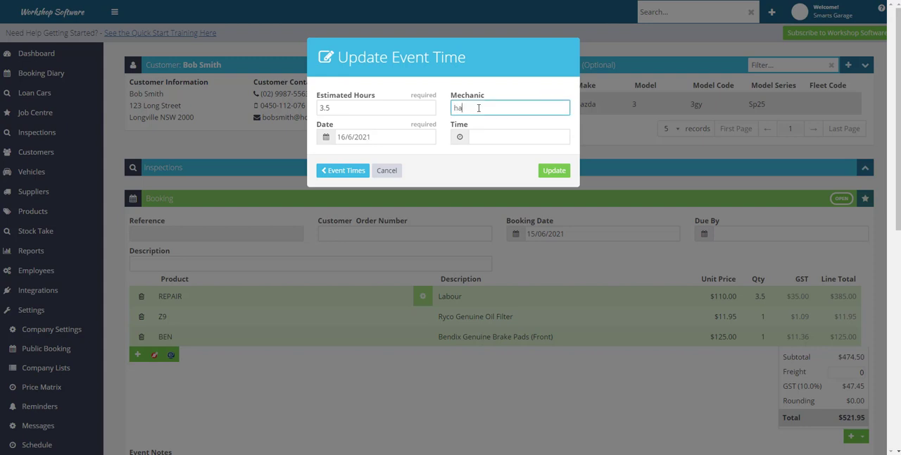
{"action": "type", "text": "rr"}
{"action": "left_click", "coordinate": [552, 127]}
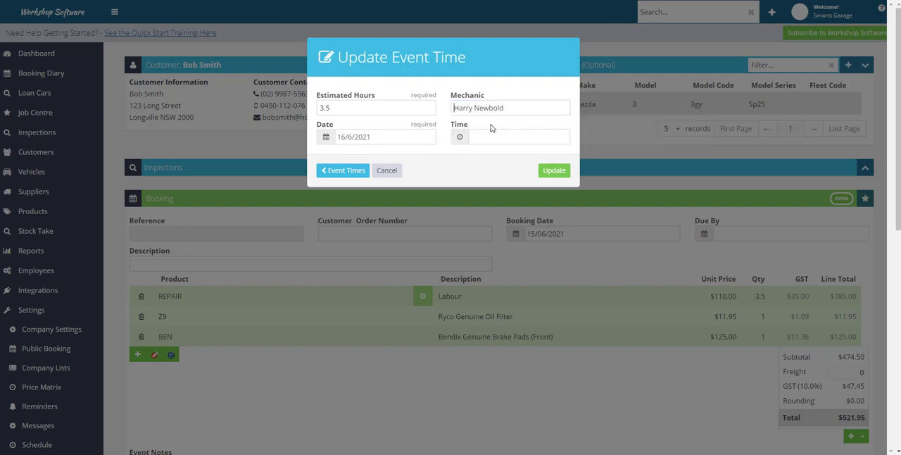
{"action": "left_click", "coordinate": [461, 139]}
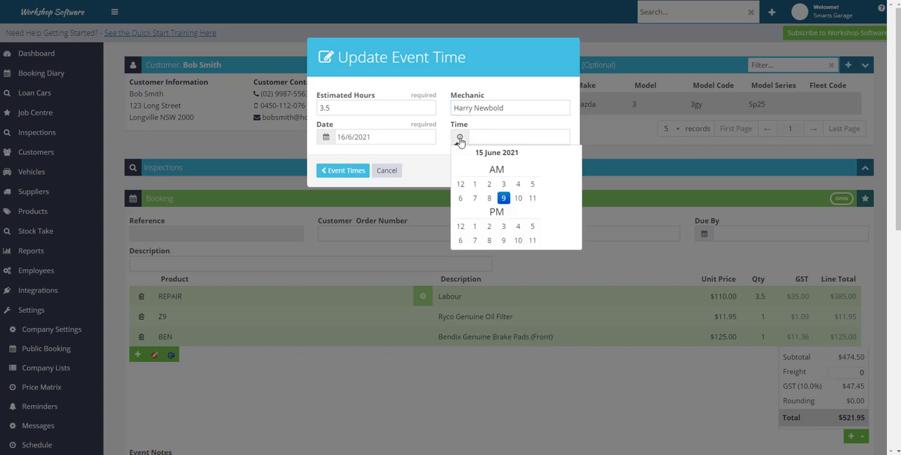
{"action": "left_click", "coordinate": [506, 199]}
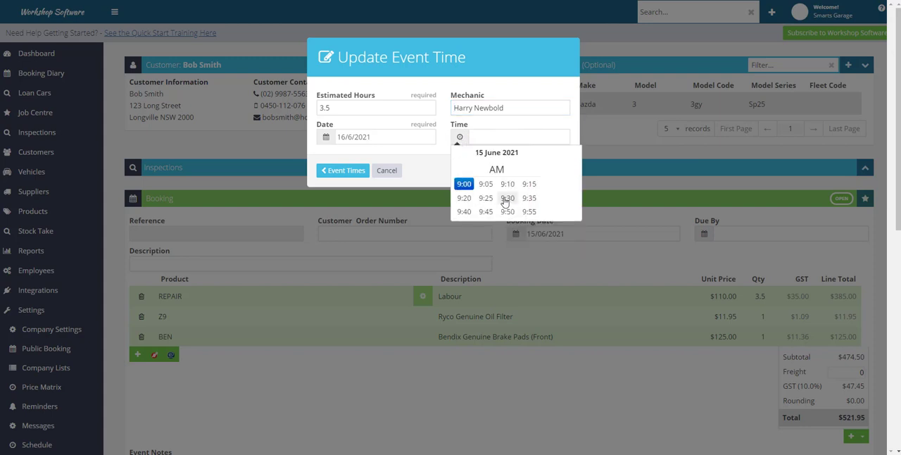
{"action": "left_click", "coordinate": [464, 185]}
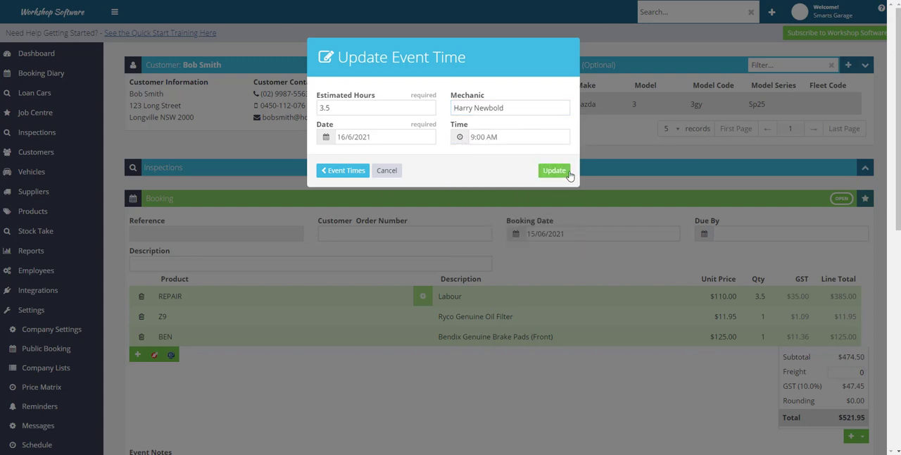
{"action": "left_click", "coordinate": [553, 171]}
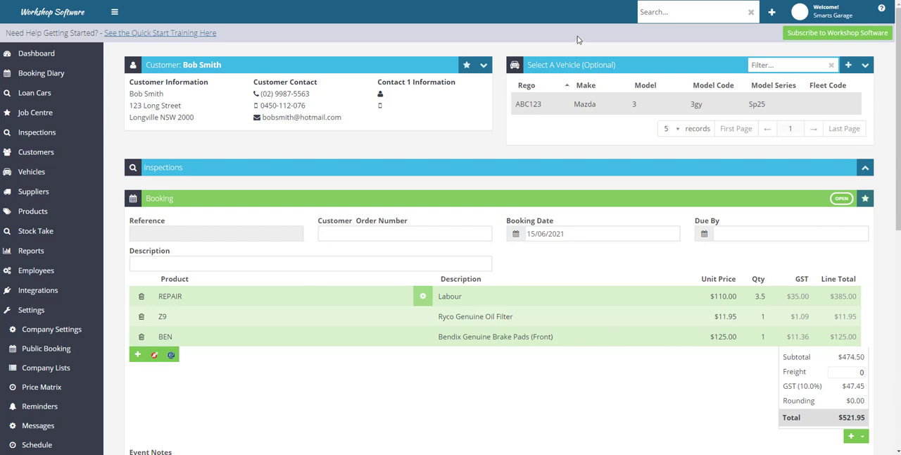
{"action": "left_click", "coordinate": [771, 14]}
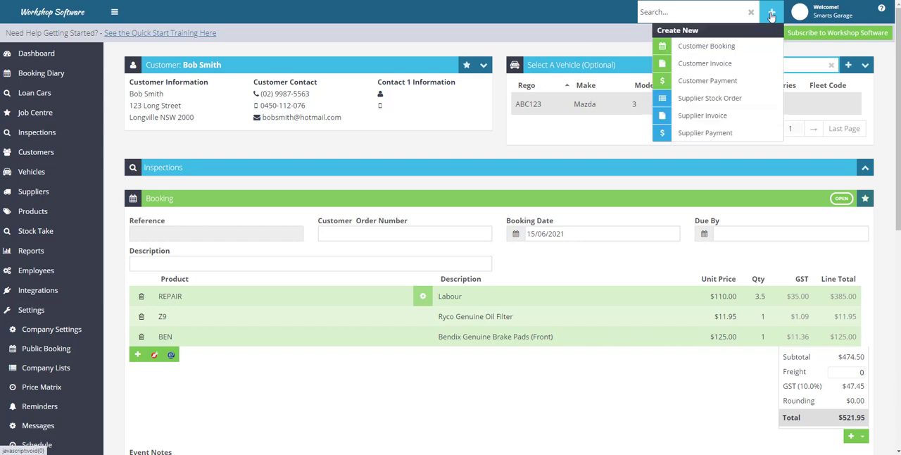
{"action": "left_click", "coordinate": [724, 47]}
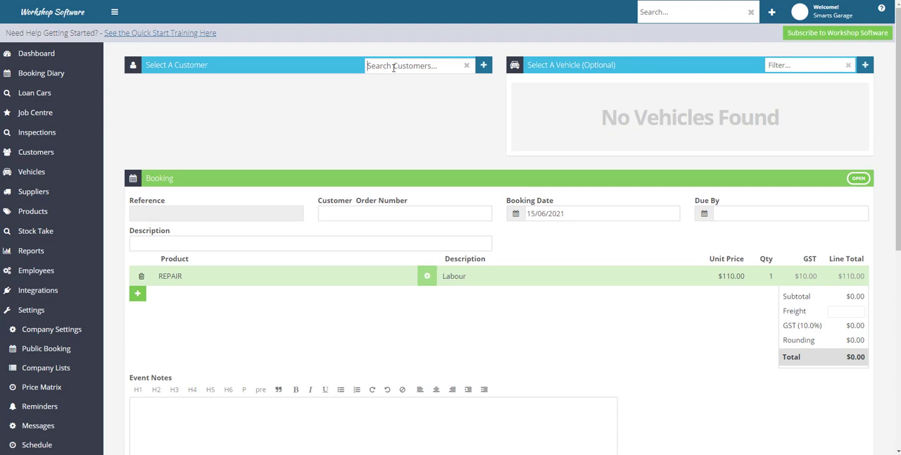
{"action": "type", "text": "allan"}
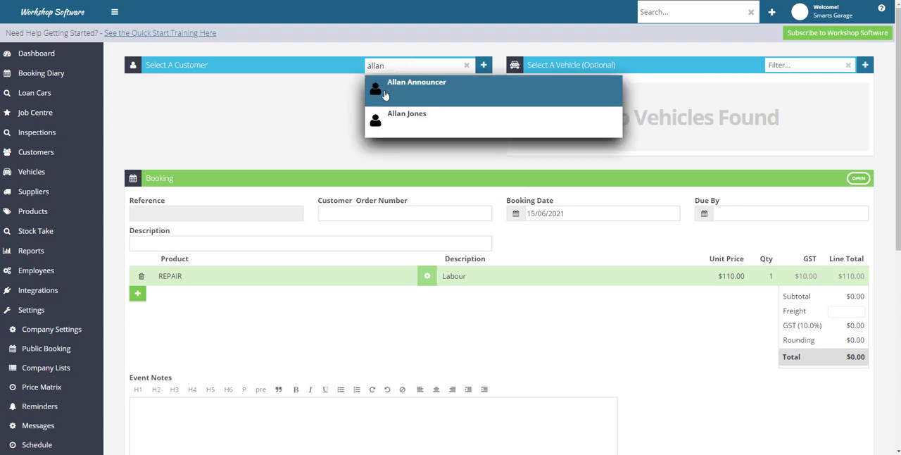
{"action": "left_click", "coordinate": [394, 114]}
{"action": "left_click", "coordinate": [542, 104]}
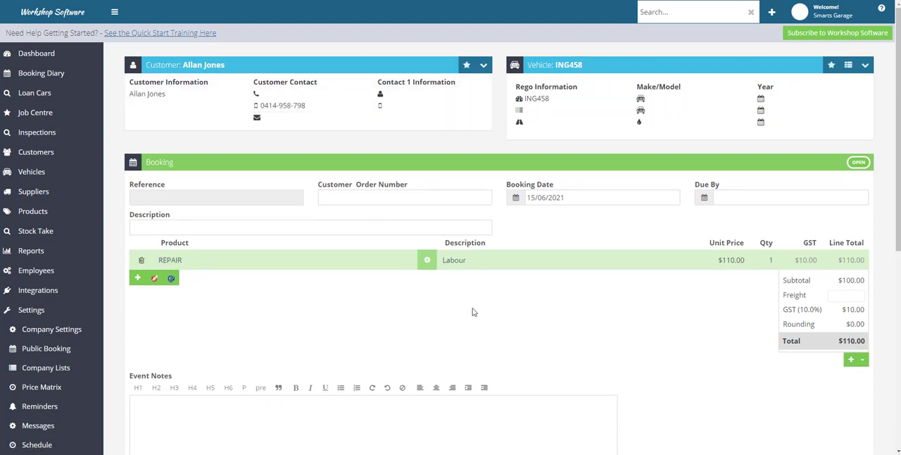
{"action": "scroll", "coordinate": [555, 380], "scroll_direction": "down", "scroll_amount": 3}
{"action": "scroll", "coordinate": [739, 435], "scroll_direction": "down", "scroll_amount": 2}
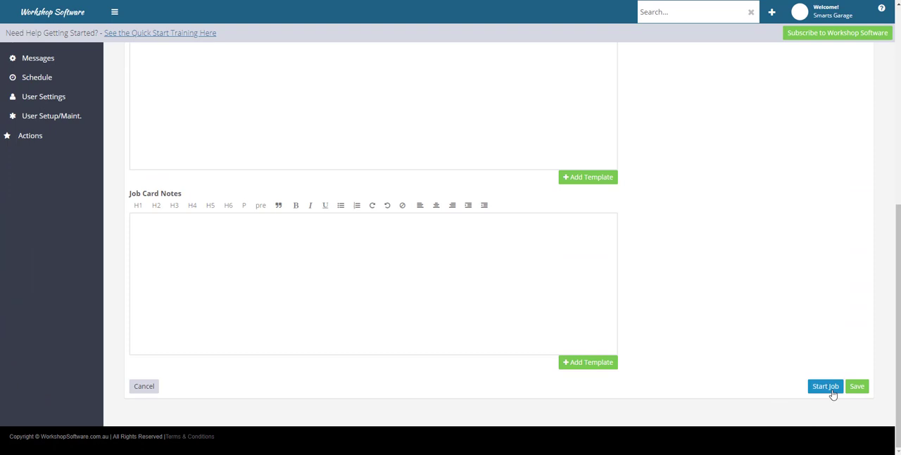
{"action": "scroll", "coordinate": [832, 391], "scroll_direction": "up", "scroll_amount": 10}
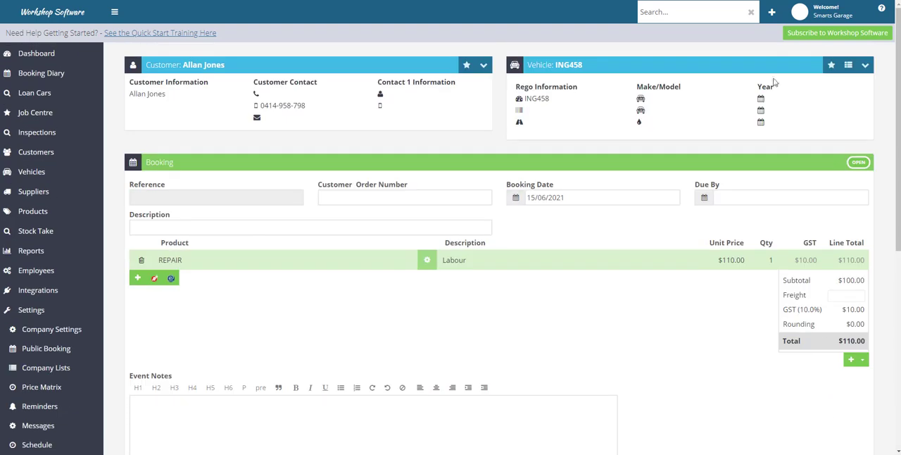
Step: Start a new customer invoice and search for the customer by first name
{"action": "left_click", "coordinate": [773, 14]}
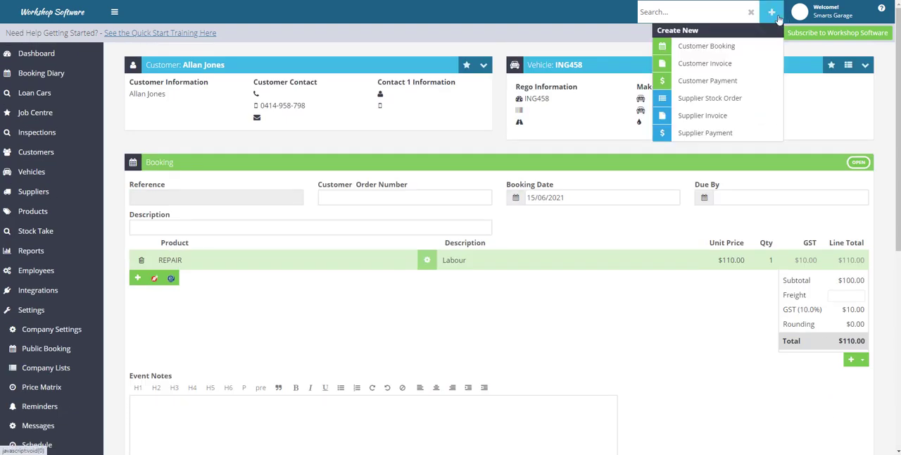
{"action": "left_click", "coordinate": [714, 67]}
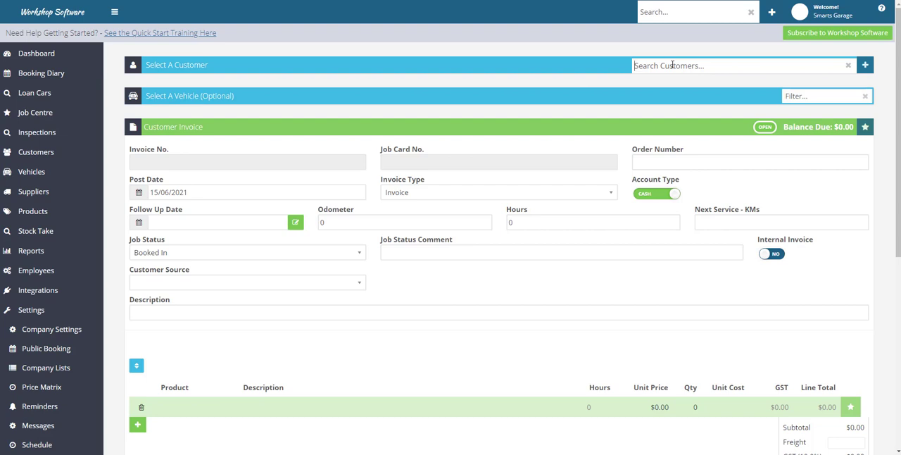
{"action": "type", "text": "Wilfred"}
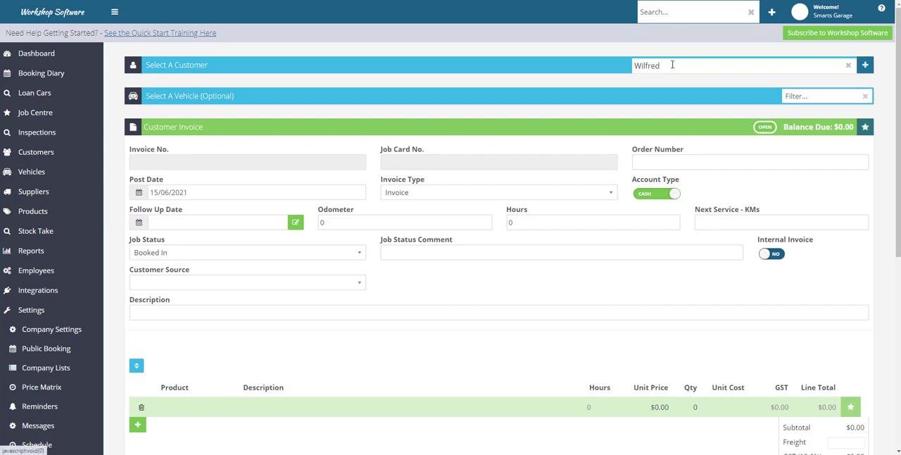
Step: Start a new individual customer record from the invoice and enter the customer's first and last name
{"action": "left_click", "coordinate": [865, 65]}
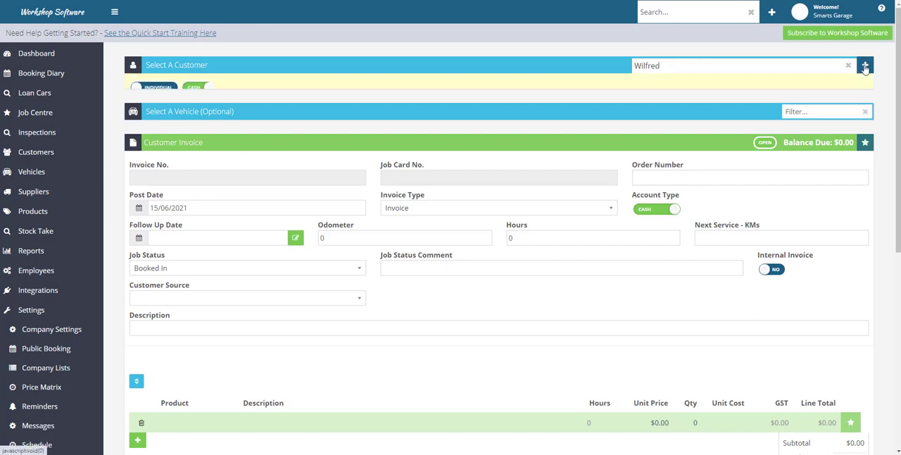
{"action": "left_click", "coordinate": [253, 116]}
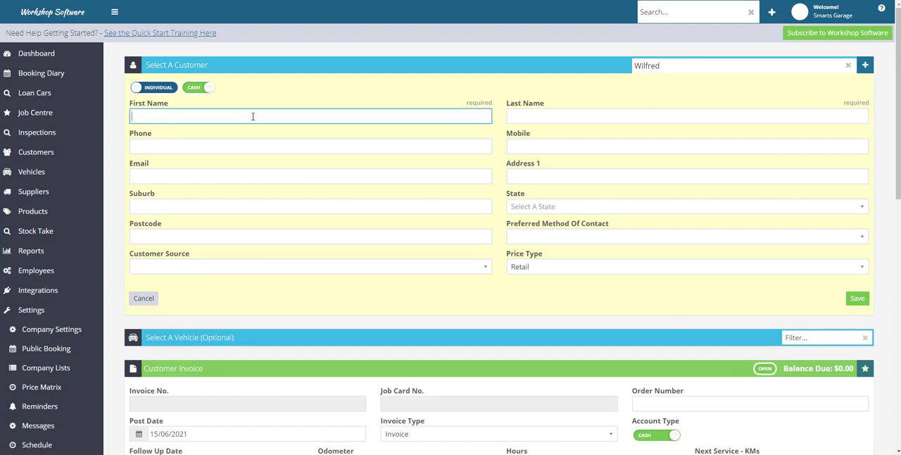
{"action": "type", "text": "Wildr"}
{"action": "key", "text": "BackSpace"}
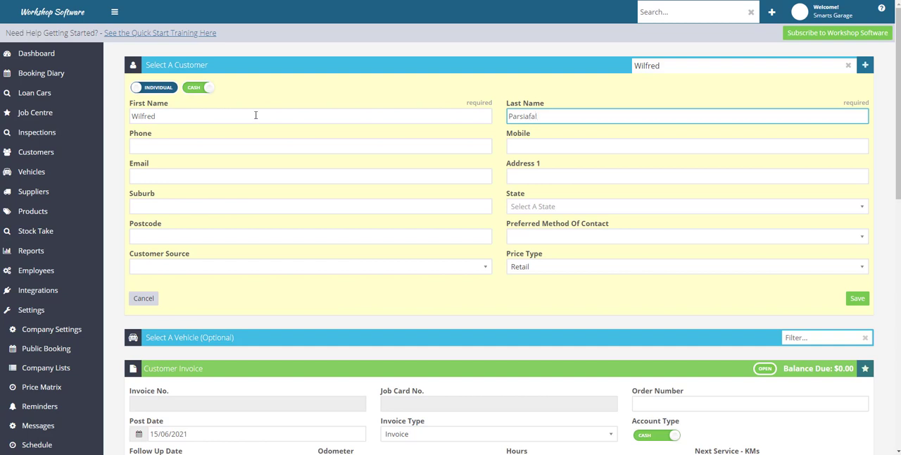
{"action": "left_click", "coordinate": [525, 117]}
{"action": "key", "text": "Delete"}
Step: Enter the customer's mobile number and save the new customer record
{"action": "left_click", "coordinate": [529, 146]}
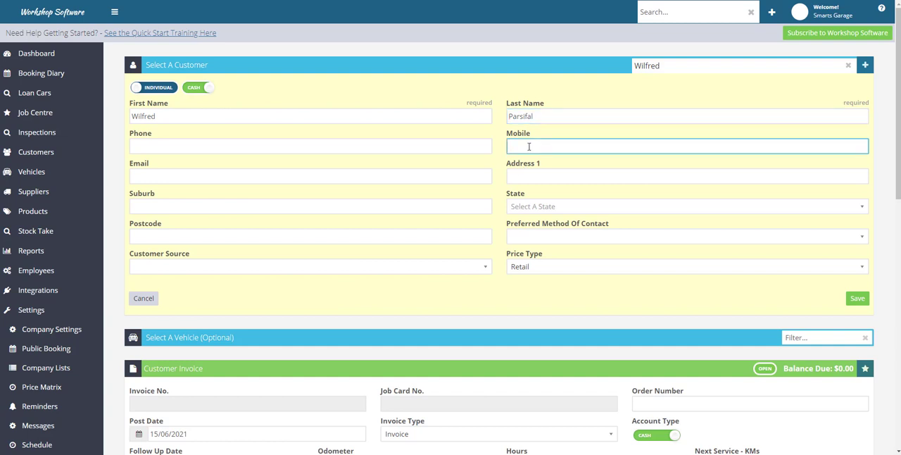
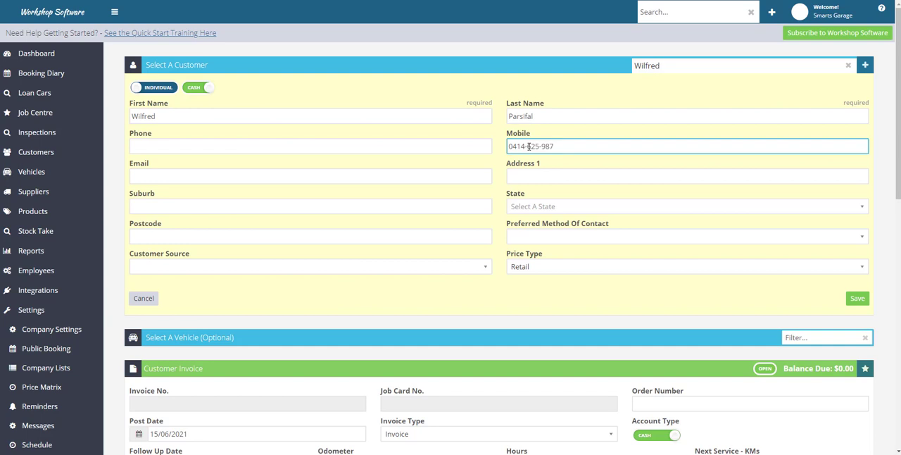
{"action": "left_click", "coordinate": [867, 300]}
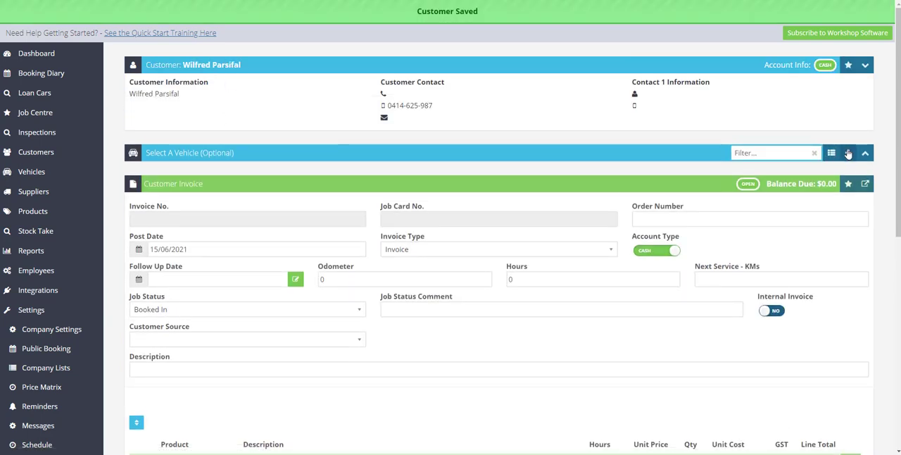
{"action": "left_click", "coordinate": [848, 152]}
{"action": "left_click", "coordinate": [153, 187]}
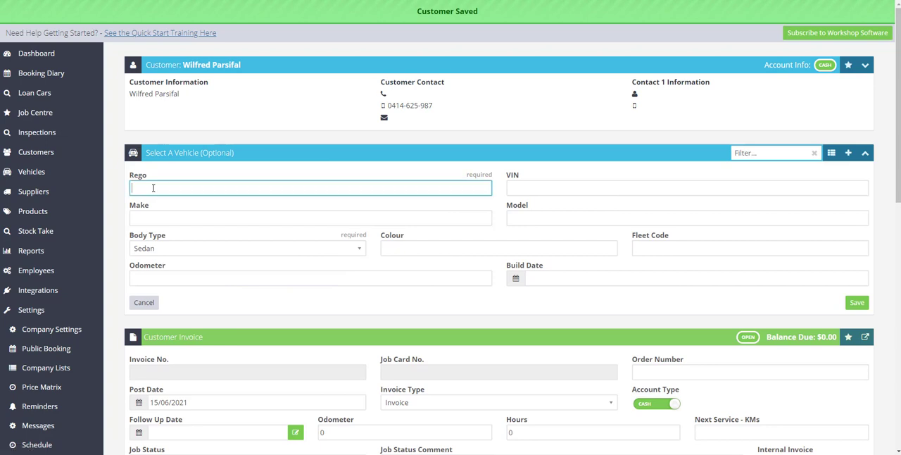
{"action": "type", "text": "EFV"}
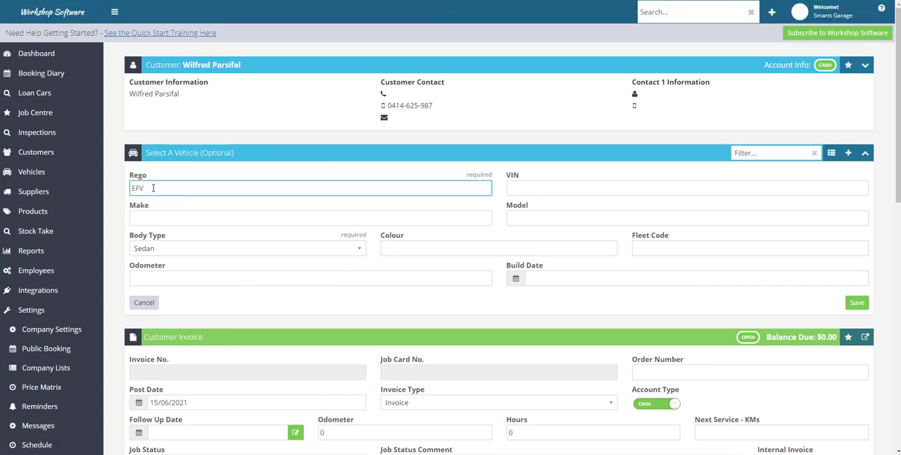
{"action": "type", "text": "854"}
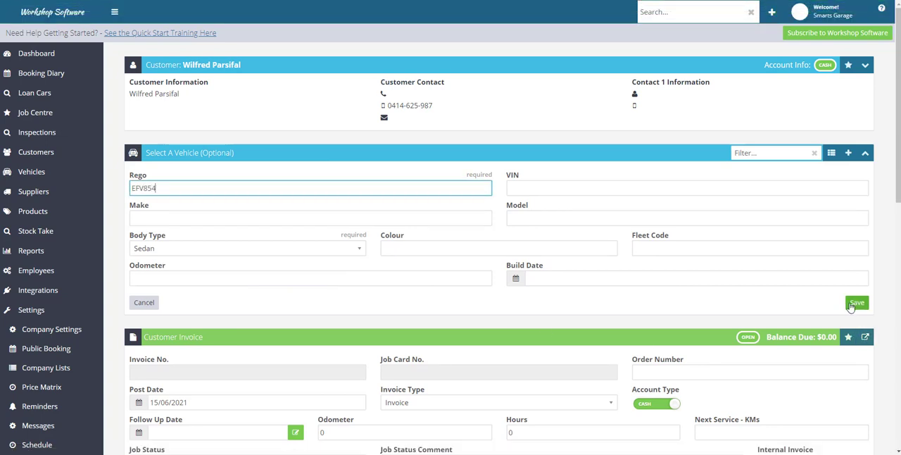
Step: Set the vehicle's make to Subaru and model to Forest3er, then save the vehicle
{"action": "left_click", "coordinate": [145, 217]}
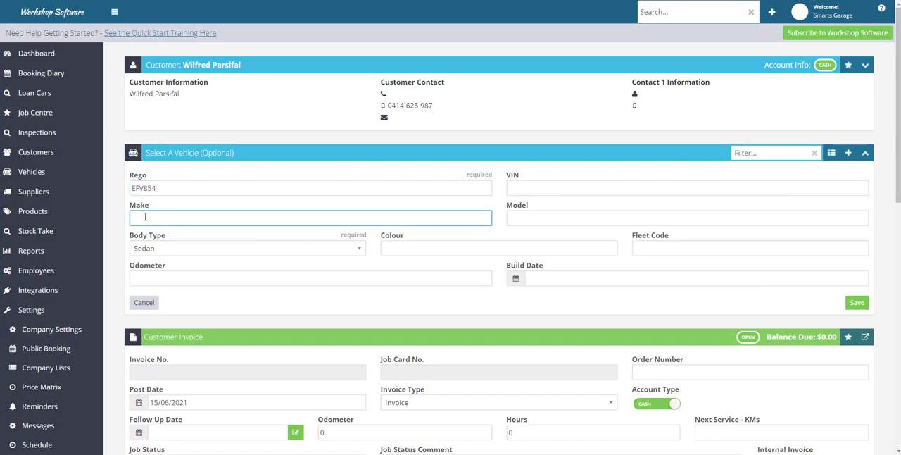
{"action": "type", "text": "Subaru"}
{"action": "key", "text": "Tab"}
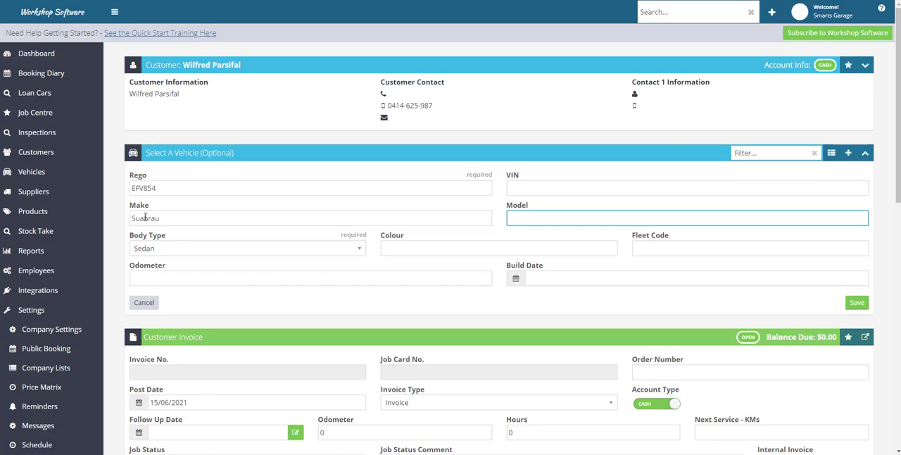
{"action": "type", "text": "Forest3er"}
{"action": "left_click", "coordinate": [141, 218]}
{"action": "key", "text": "BackSpace"}
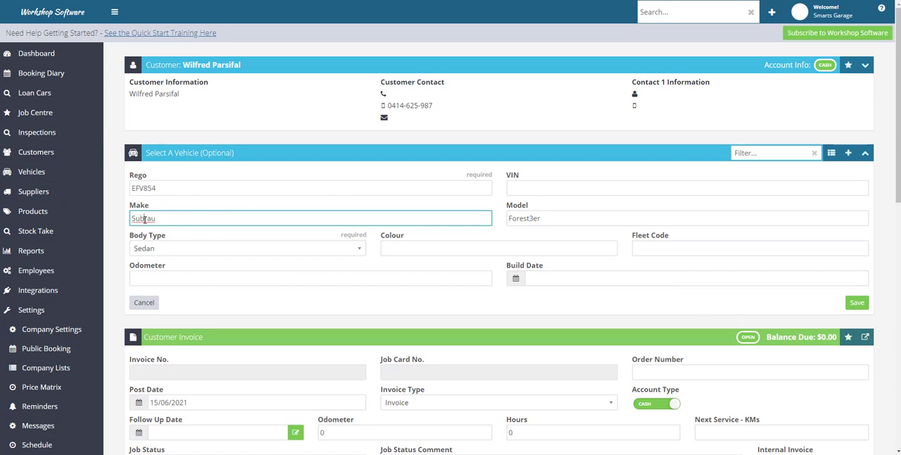
{"action": "left_click_drag", "start_coordinate": [144, 219], "coordinate": [181, 221]}
{"action": "type", "text": "a"}
{"action": "left_click", "coordinate": [857, 303]}
Step: Add the REPAIR labour product as the invoice's first line and set its quantity to 2.5
{"action": "scroll", "coordinate": [555, 362], "scroll_direction": "down", "scroll_amount": 3}
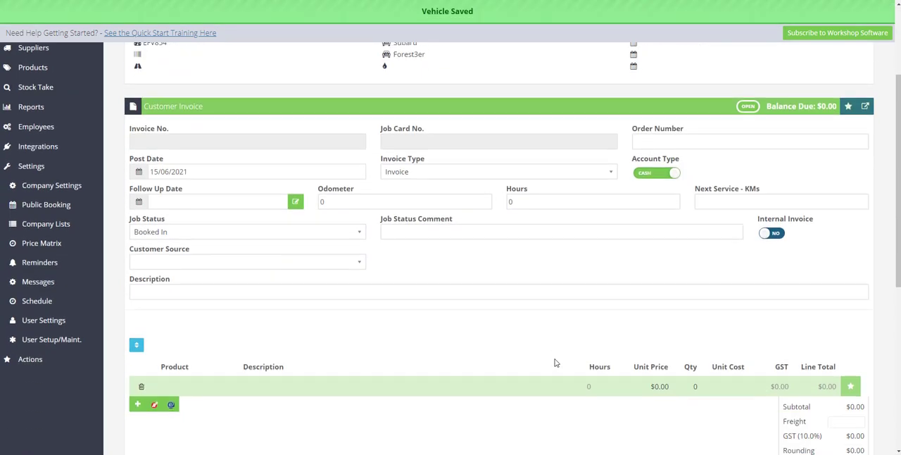
{"action": "scroll", "coordinate": [554, 362], "scroll_direction": "down", "scroll_amount": 3}
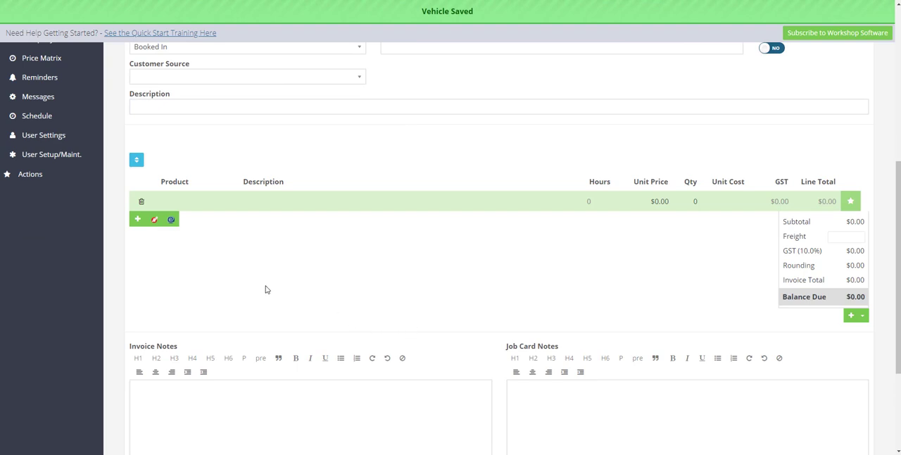
{"action": "left_click", "coordinate": [183, 205]}
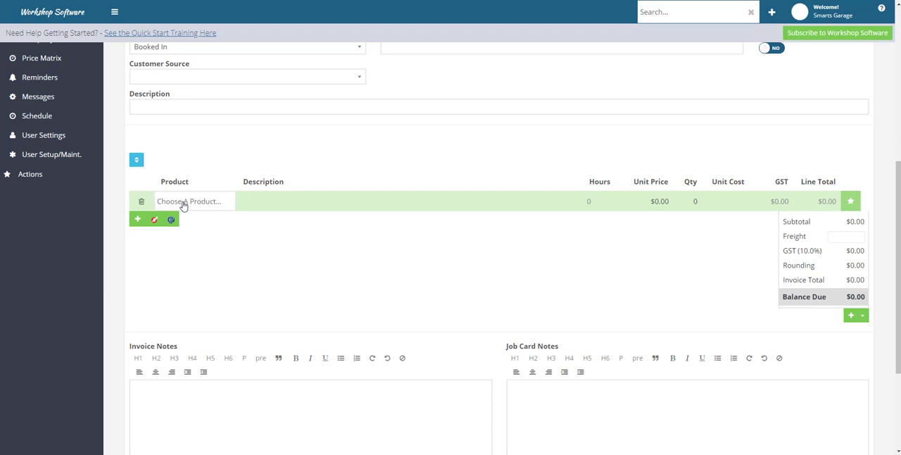
{"action": "type", "text": "repair"}
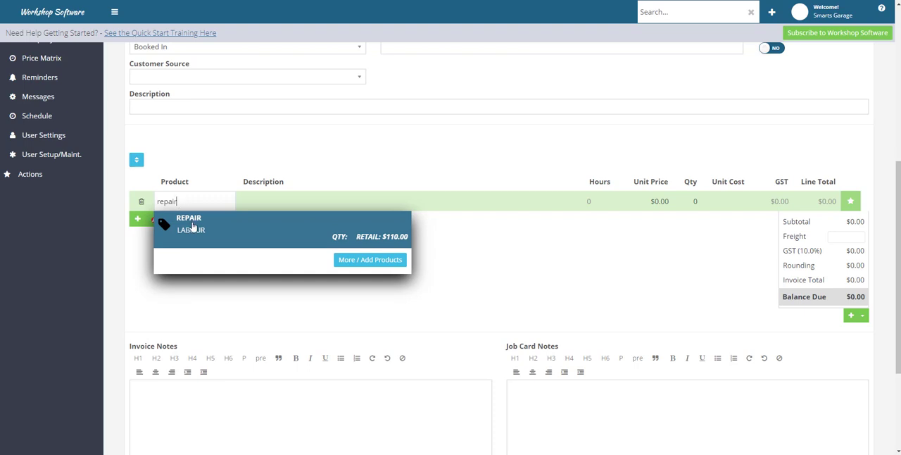
{"action": "left_click", "coordinate": [192, 225]}
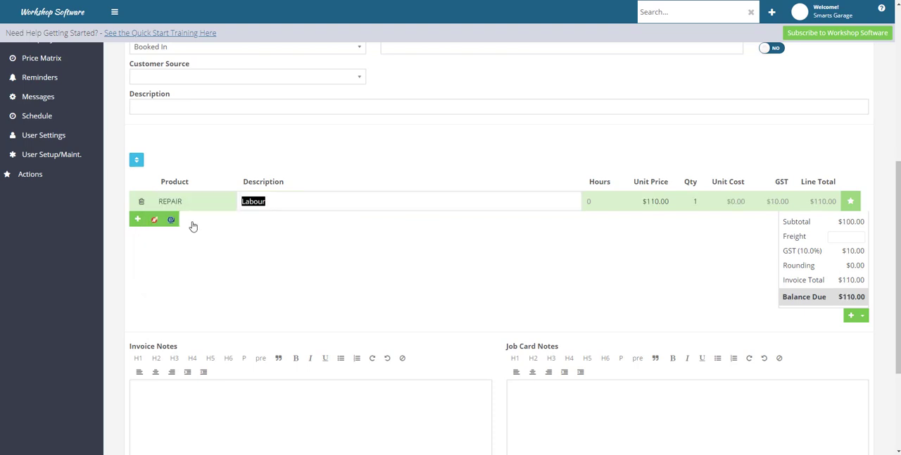
{"action": "left_click", "coordinate": [693, 201]}
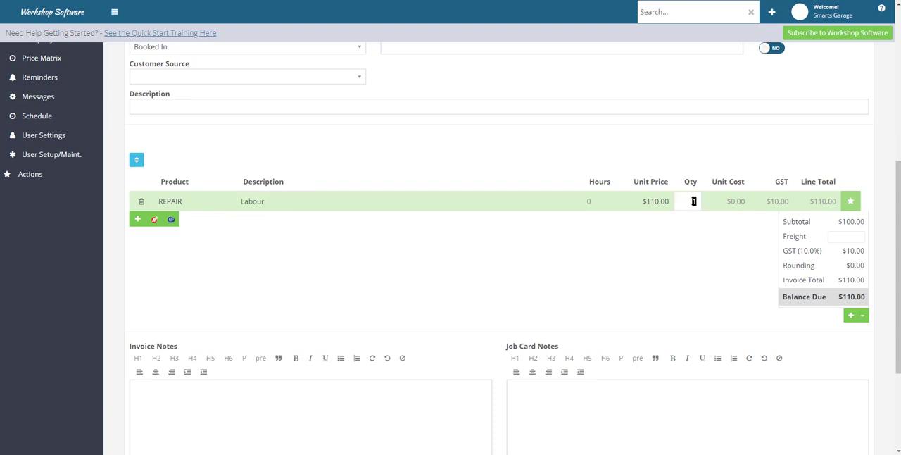
{"action": "type", "text": "2.5"}
Step: Add a second invoice line for product Z79A, Ryco Genuine Oil Filter
{"action": "left_click", "coordinate": [137, 219]}
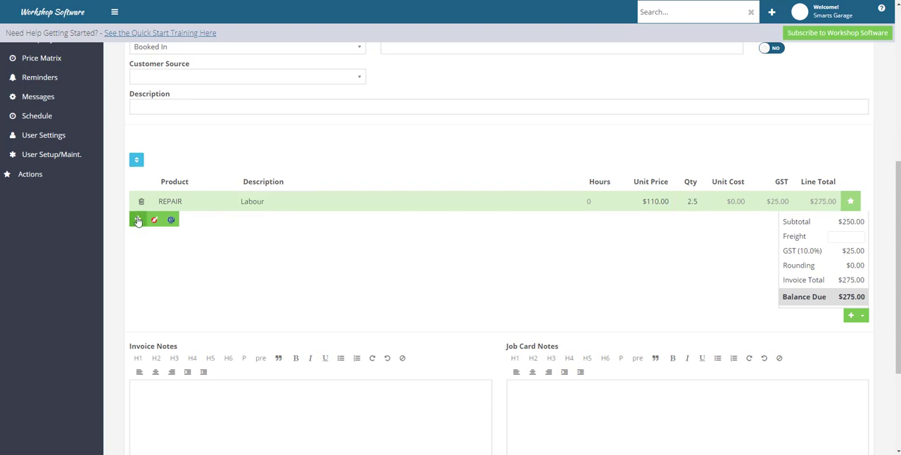
{"action": "left_click", "coordinate": [192, 221]}
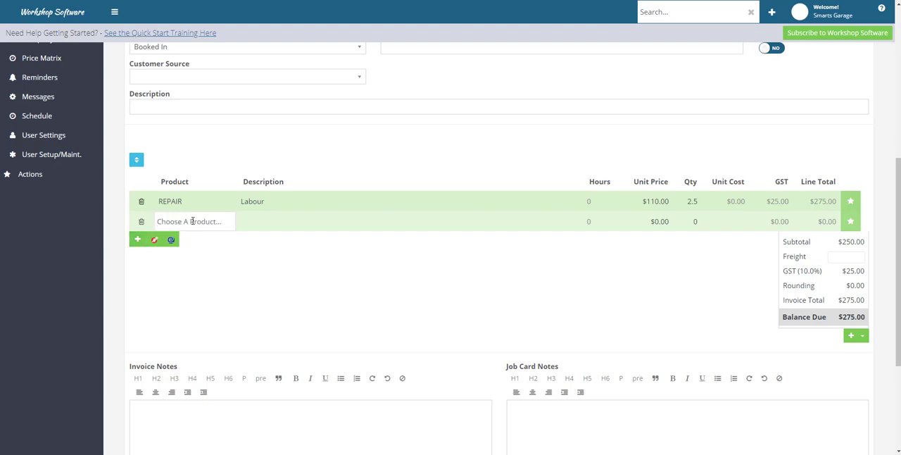
{"action": "type", "text": "z79"}
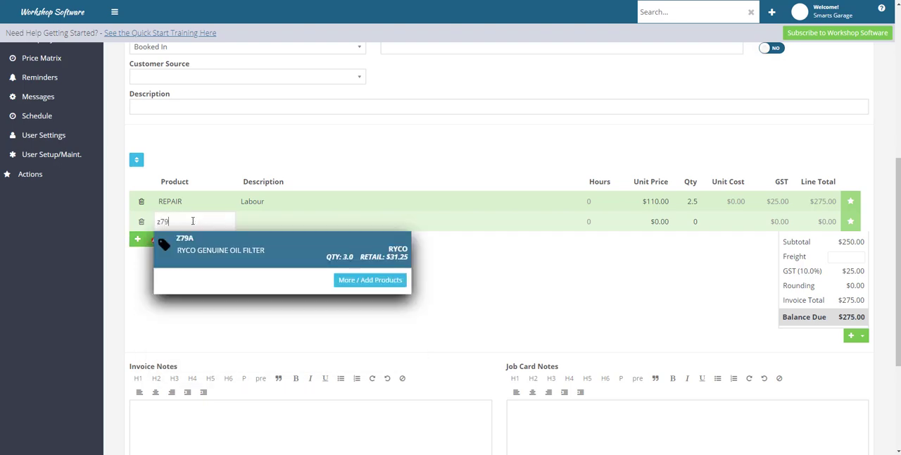
{"action": "left_click", "coordinate": [196, 239]}
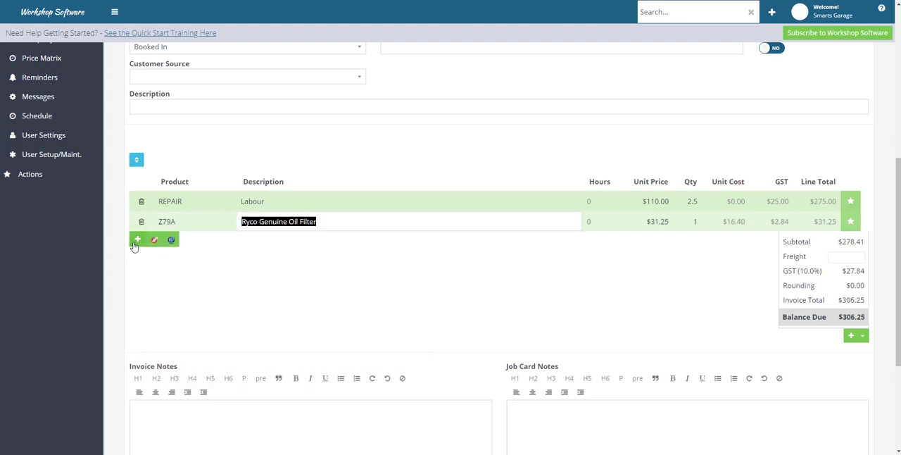
Step: Add a third invoice line for product SPW-TOYOTA, Sump Plug Washer - Toyota Models
{"action": "left_click", "coordinate": [137, 240]}
{"action": "left_click", "coordinate": [192, 242]}
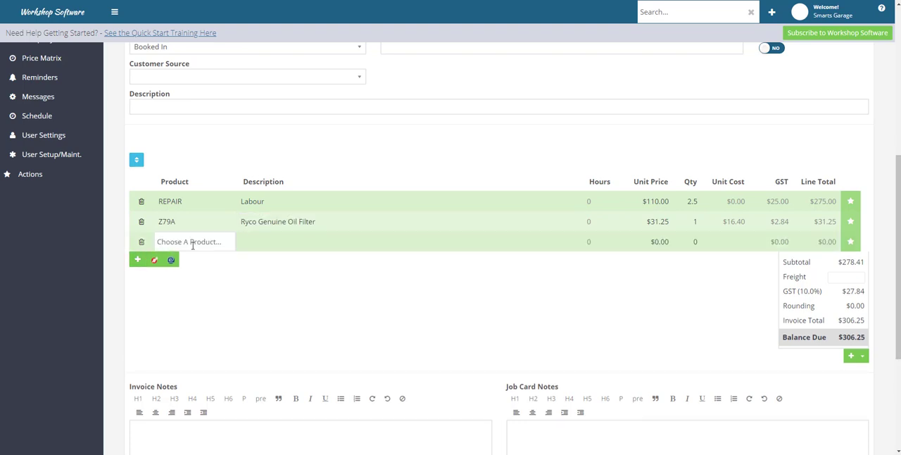
{"action": "type", "text": "sump"}
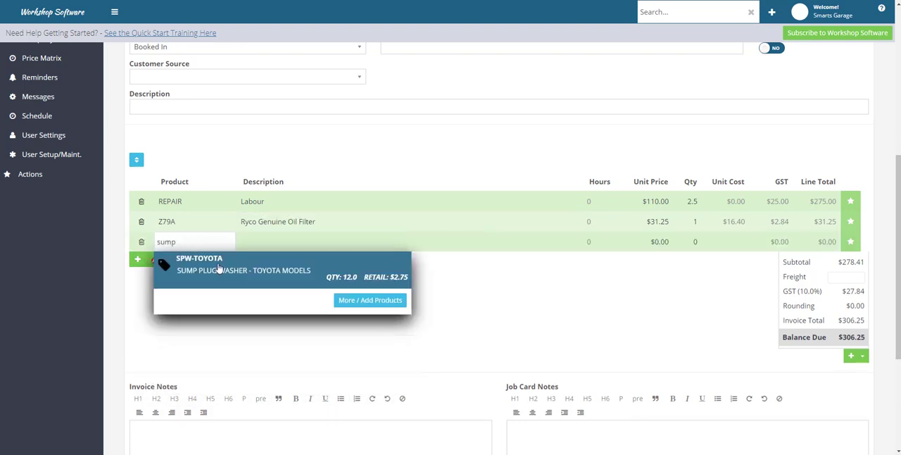
{"action": "left_click", "coordinate": [219, 268]}
Step: Add a fourth invoice line for product KX-FI-250, KX FI Calibration Kit
{"action": "left_click", "coordinate": [137, 261]}
{"action": "left_click", "coordinate": [189, 258]}
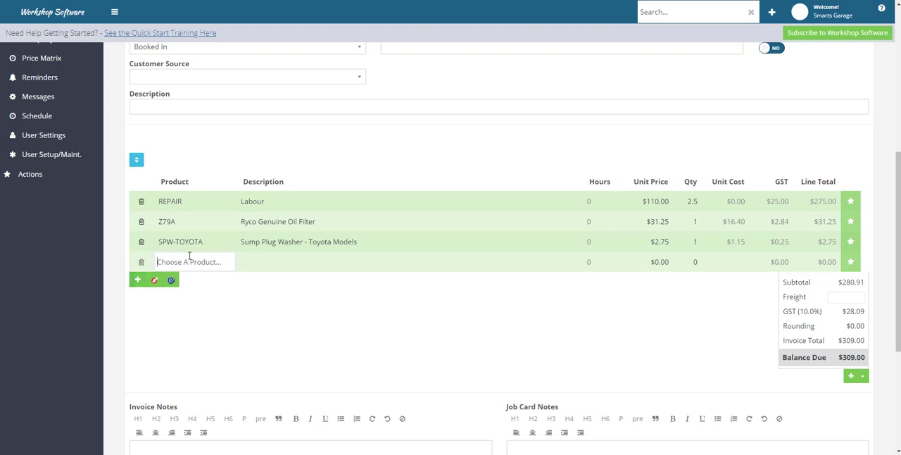
{"action": "type", "text": "bra"}
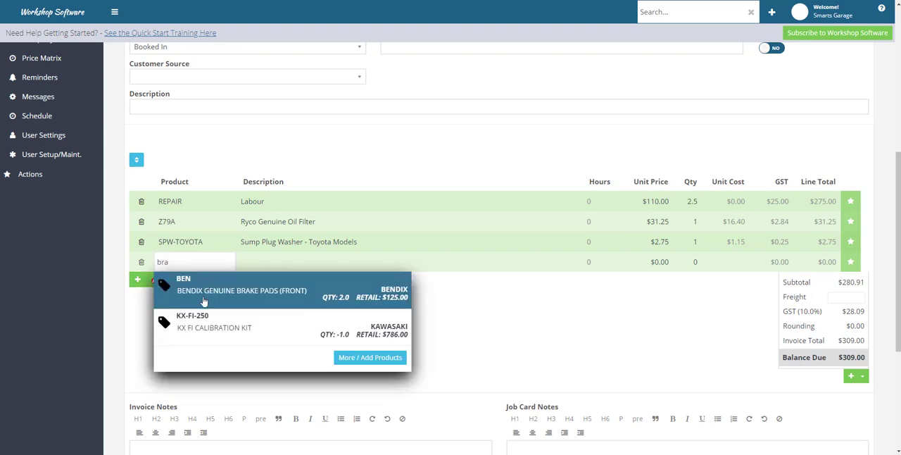
{"action": "left_click", "coordinate": [210, 324]}
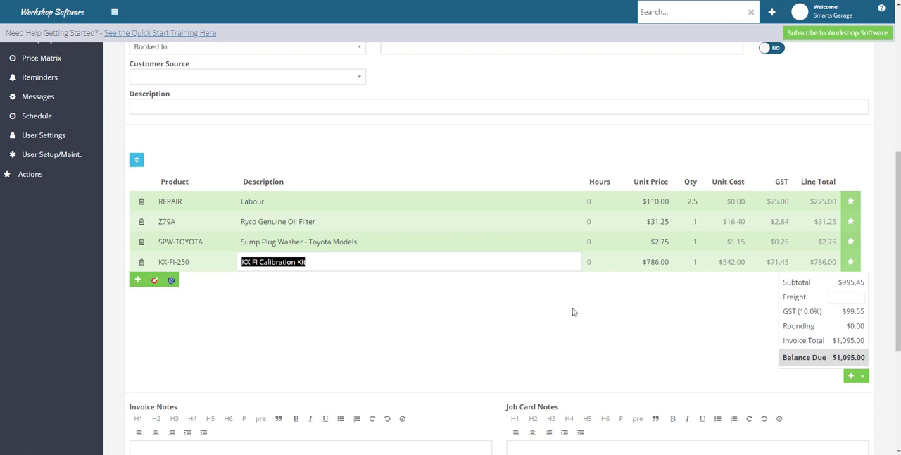
Step: Enter three lines of sample text in the job card notes: "ghghdfhdhe", "gjgjgjgjg" and "gjkgjhjhghjktg"
{"action": "scroll", "coordinate": [577, 311], "scroll_direction": "down", "scroll_amount": 1}
{"action": "scroll", "coordinate": [577, 311], "scroll_direction": "down", "scroll_amount": 1}
{"action": "left_click", "coordinate": [523, 304]}
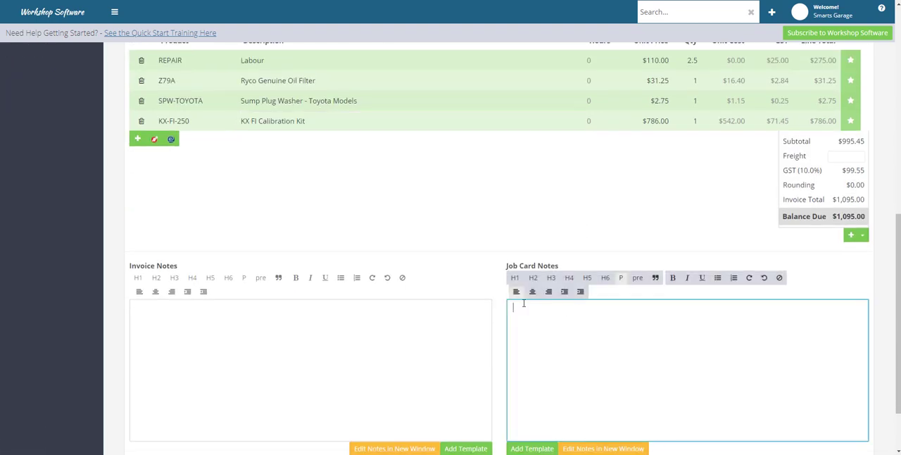
{"action": "type", "text": "ghghdfhdhe"}
{"action": "key", "text": "Return"}
{"action": "type", "text": "gjgjgjgjg g"}
{"action": "type", "text": "jkgjhjhghjktg"}
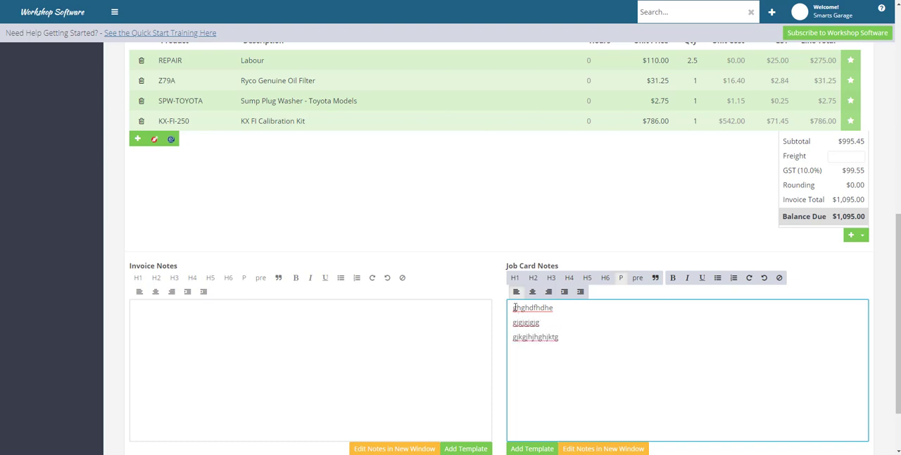
Step: Copy the job card notes into the invoice notes and remove the blank lines between the pasted lines
{"action": "left_click_drag", "start_coordinate": [514, 308], "coordinate": [557, 341]}
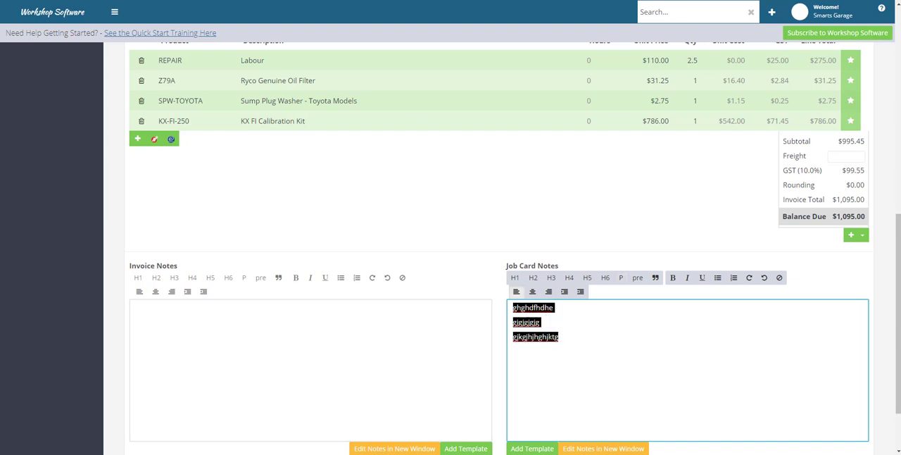
{"action": "right_click", "coordinate": [555, 341]}
{"action": "left_click", "coordinate": [571, 228]}
{"action": "left_click", "coordinate": [166, 305]}
{"action": "right_click", "coordinate": [166, 306]}
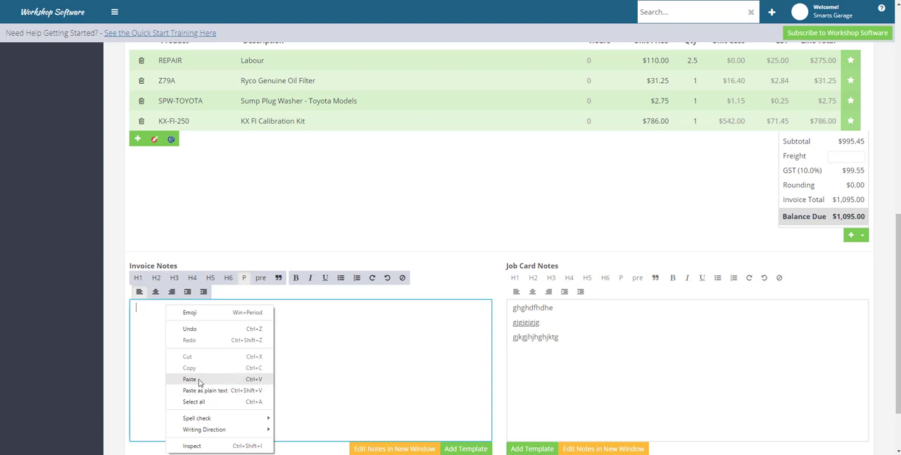
{"action": "left_click", "coordinate": [190, 379]}
{"action": "left_click", "coordinate": [134, 324]}
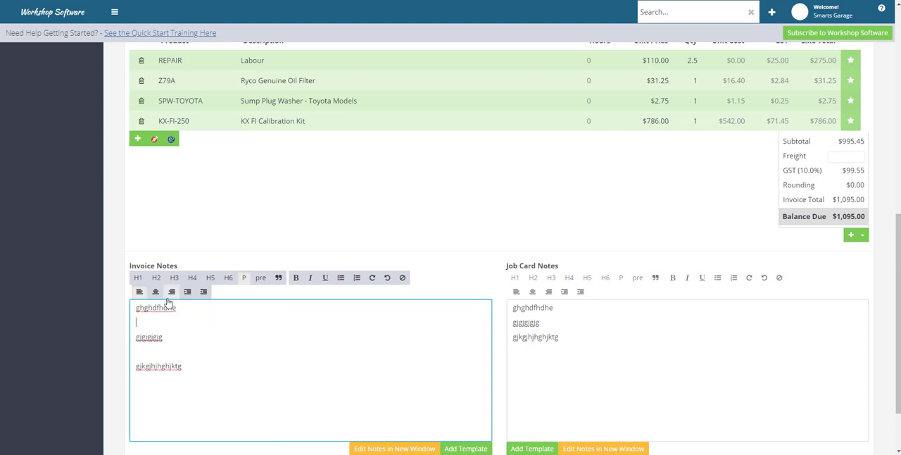
{"action": "key", "text": "Delete"}
{"action": "left_click", "coordinate": [139, 336]}
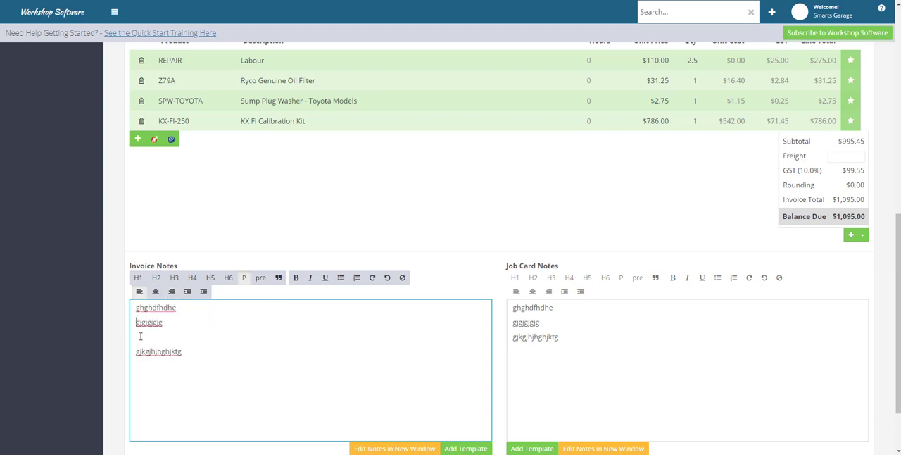
{"action": "key", "text": "Delete"}
Step: Extend the REPAIR line's description to read "Labour to repair Brakes"
{"action": "scroll", "coordinate": [277, 200], "scroll_direction": "up", "scroll_amount": 2}
{"action": "left_click", "coordinate": [283, 154]}
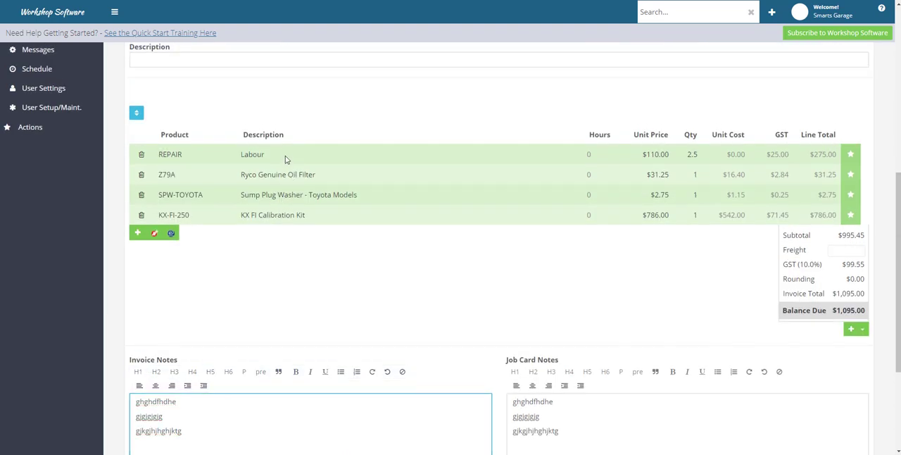
{"action": "left_click", "coordinate": [281, 154]}
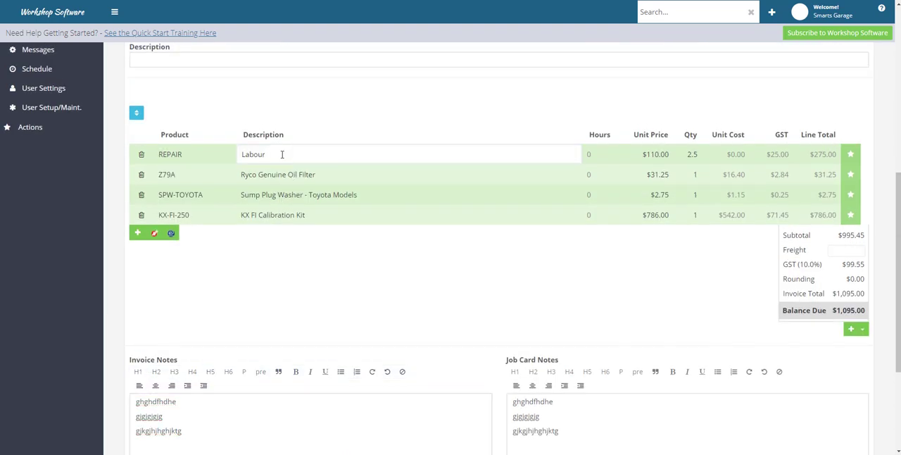
{"action": "type", "text": "to repauir Brakes"}
{"action": "left_click", "coordinate": [259, 242]}
Step: Save the customer invoice and open its printable PDF tax invoice
{"action": "scroll", "coordinate": [519, 285], "scroll_direction": "down", "scroll_amount": 3}
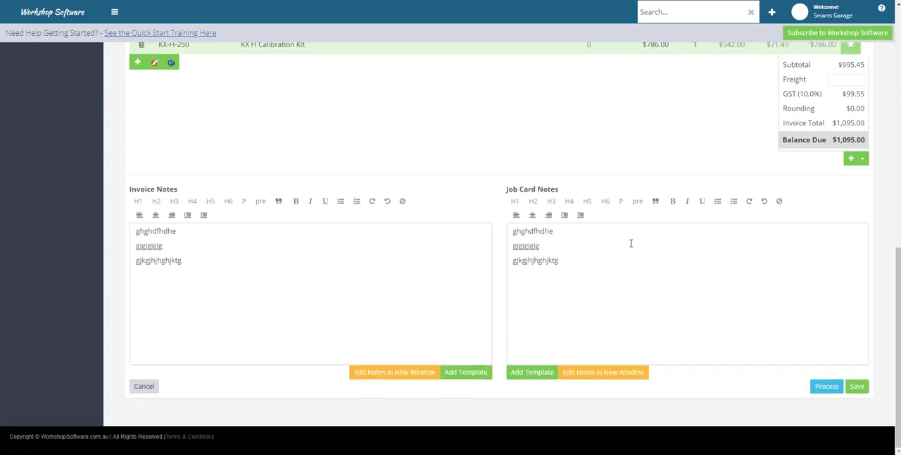
{"action": "left_click", "coordinate": [857, 389]}
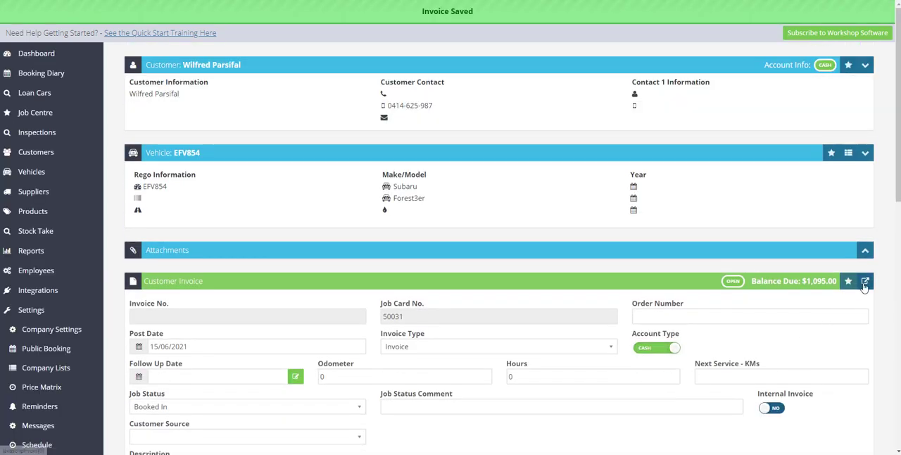
{"action": "left_click", "coordinate": [865, 280]}
{"action": "left_click", "coordinate": [777, 312]}
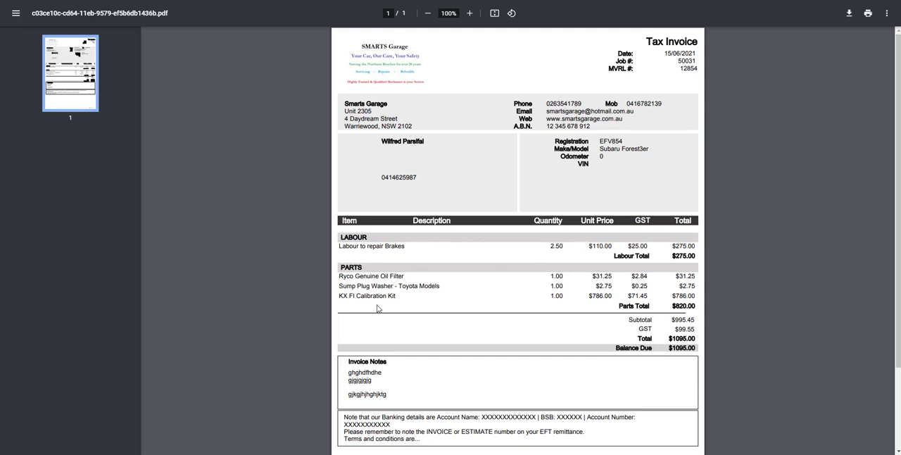
Step: Examine the tax invoice PDF's line items, invoice notes and banking details, and return to the customer invoice
{"action": "scroll", "coordinate": [399, 315], "scroll_direction": "down", "scroll_amount": 3}
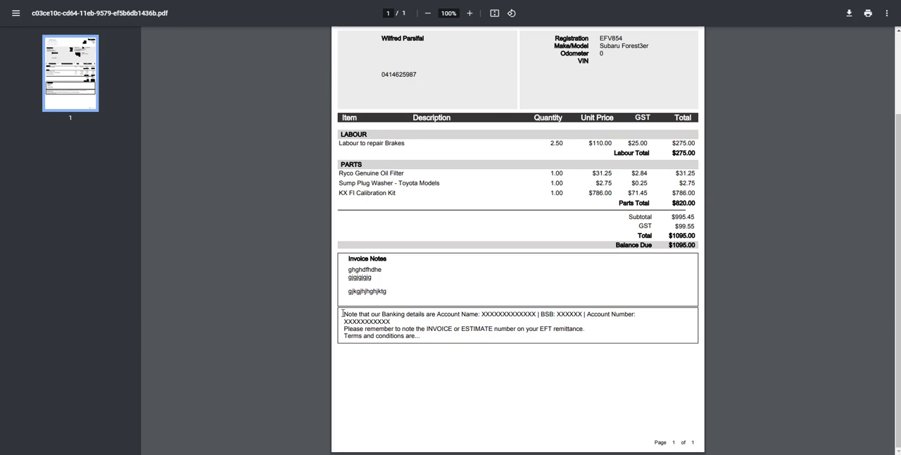
{"action": "left_click_drag", "start_coordinate": [343, 314], "coordinate": [427, 336]}
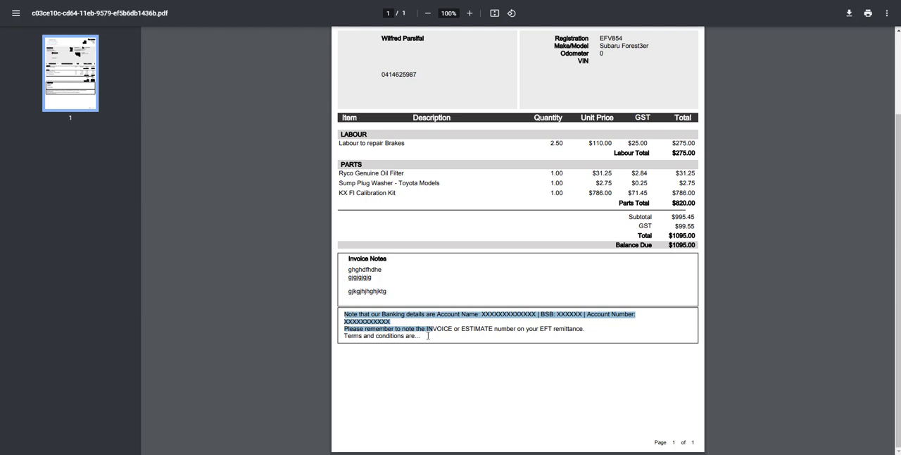
{"action": "scroll", "coordinate": [427, 336], "scroll_direction": "up", "scroll_amount": 3}
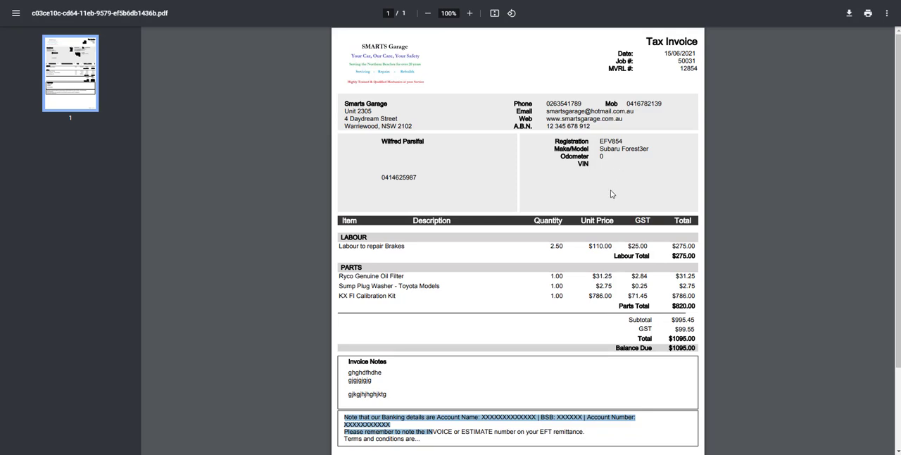
{"action": "scroll", "coordinate": [613, 211], "scroll_direction": "down", "scroll_amount": 3}
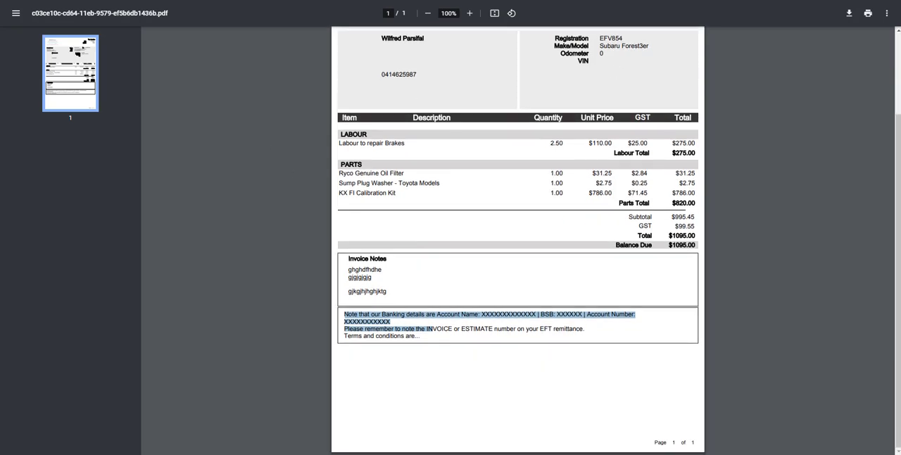
{"action": "left_click", "coordinate": [128, 2]}
Step: Delete all four product lines from the customer invoice: REPAIR, Z79A, SPW-TOYOTA and KX-FI-250
{"action": "scroll", "coordinate": [533, 278], "scroll_direction": "down", "scroll_amount": 2}
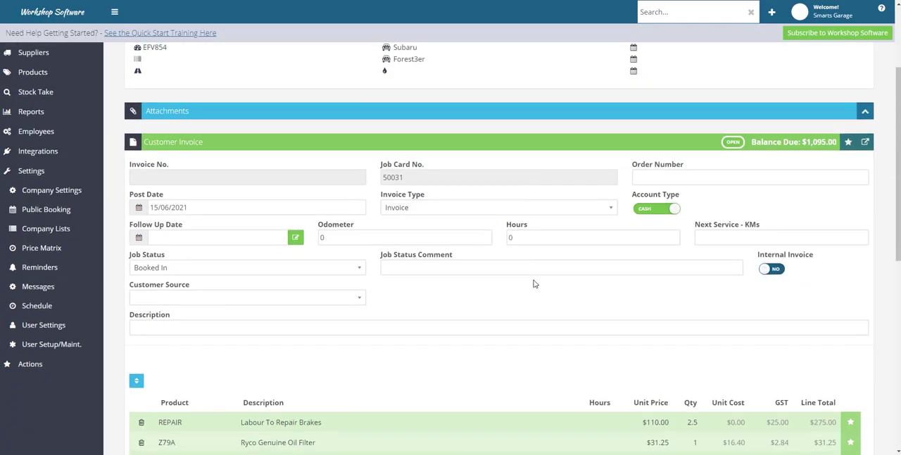
{"action": "scroll", "coordinate": [533, 283], "scroll_direction": "down", "scroll_amount": 3}
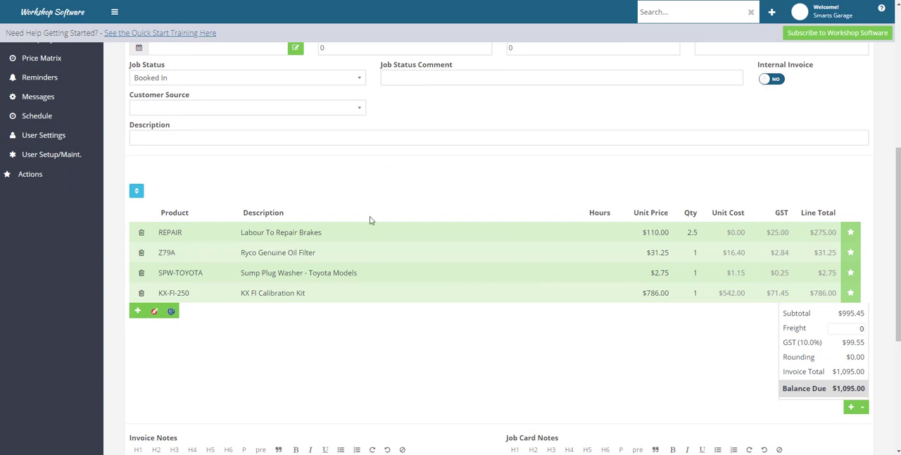
{"action": "left_click", "coordinate": [141, 232]}
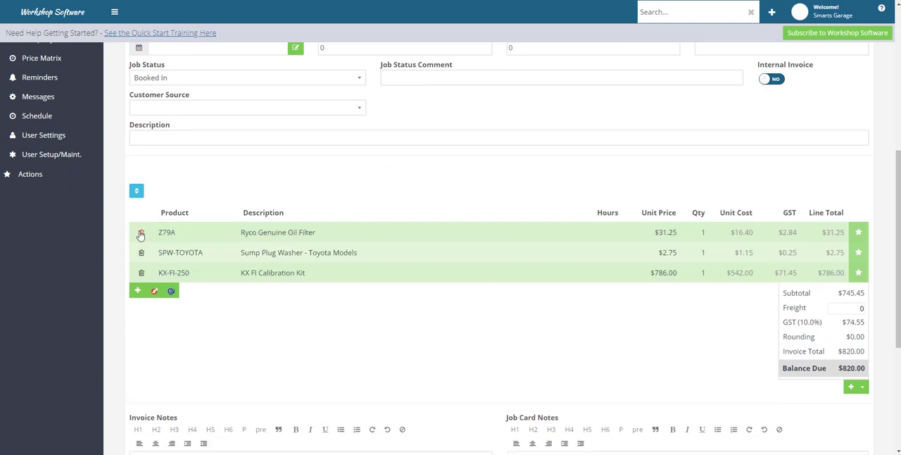
{"action": "left_click", "coordinate": [141, 232]}
{"action": "left_click", "coordinate": [141, 232]}
{"action": "left_click", "coordinate": [141, 233]}
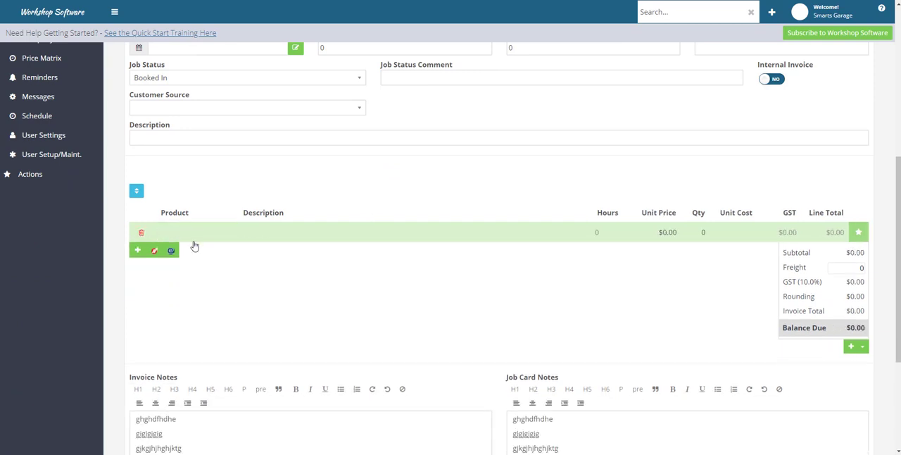
{"action": "scroll", "coordinate": [226, 296], "scroll_direction": "down", "scroll_amount": 3}
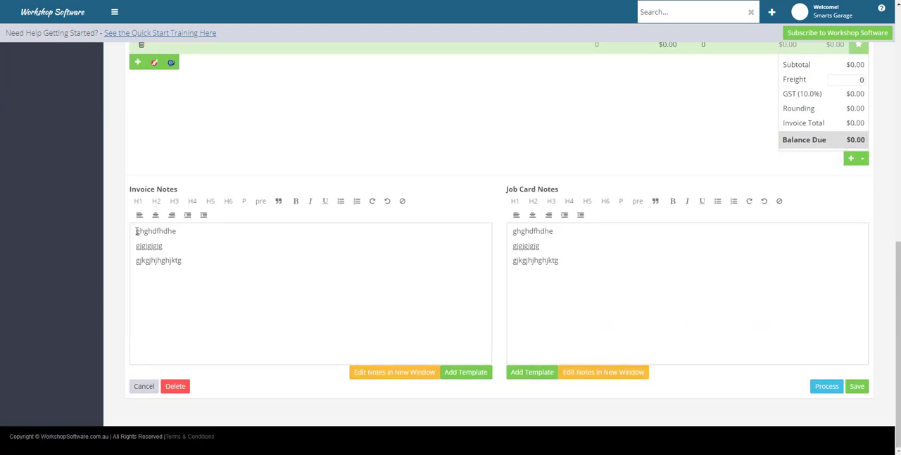
Step: Clear the existing text from both the Invoice Notes and the Job Card Notes
{"action": "left_click_drag", "start_coordinate": [137, 231], "coordinate": [201, 262]}
{"action": "key", "text": "BackSpace"}
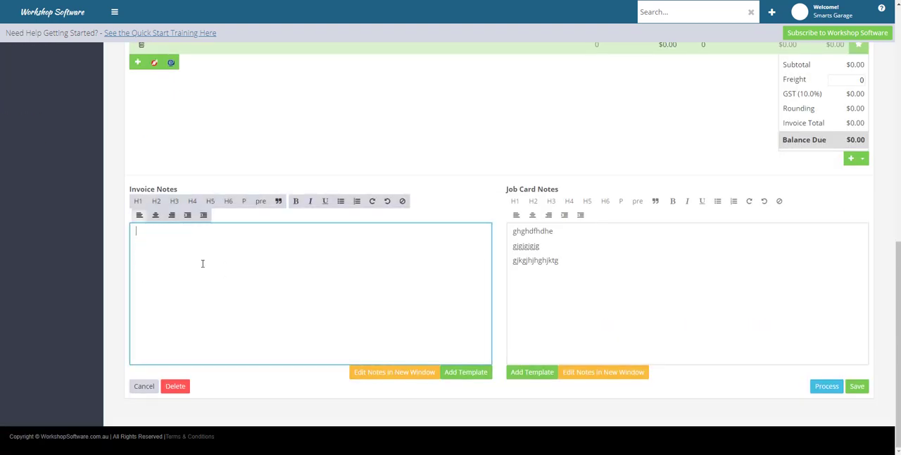
{"action": "left_click_drag", "start_coordinate": [510, 231], "coordinate": [577, 264]}
{"action": "key", "text": "BackSpace"}
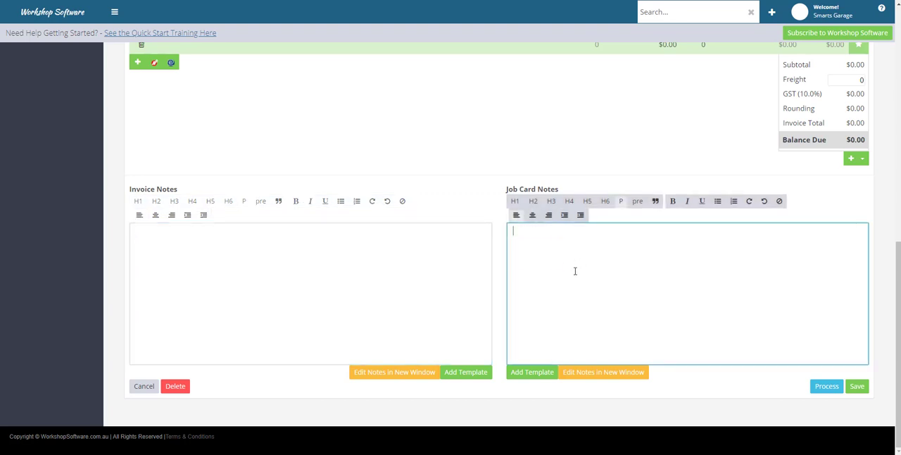
Step: Add the minor service kit MIN-SVC to the invoice's empty product line
{"action": "scroll", "coordinate": [458, 289], "scroll_direction": "up", "scroll_amount": 1}
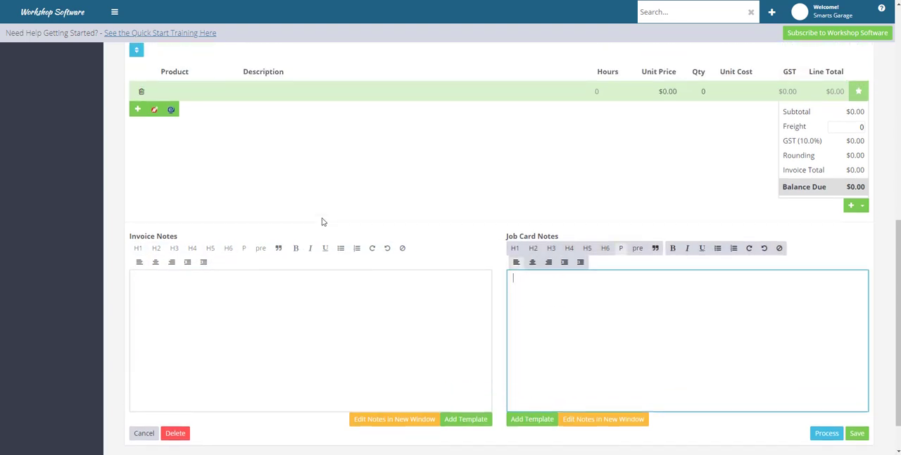
{"action": "left_click", "coordinate": [179, 95]}
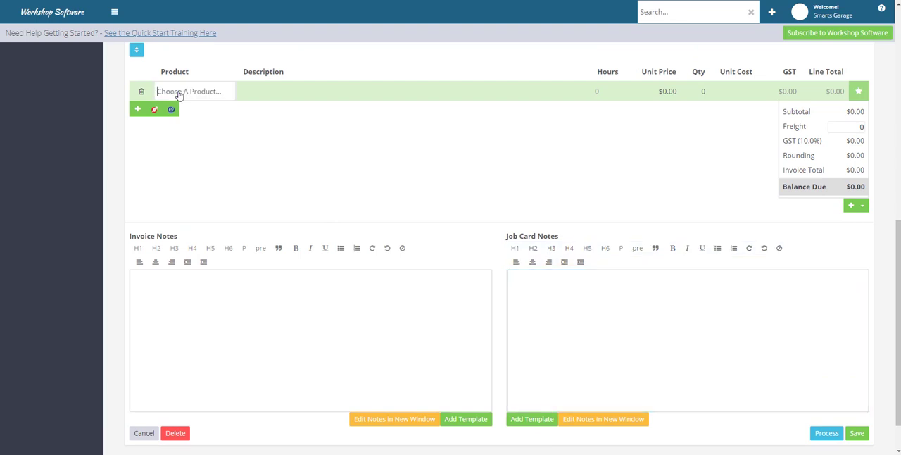
{"action": "type", "text": "an"}
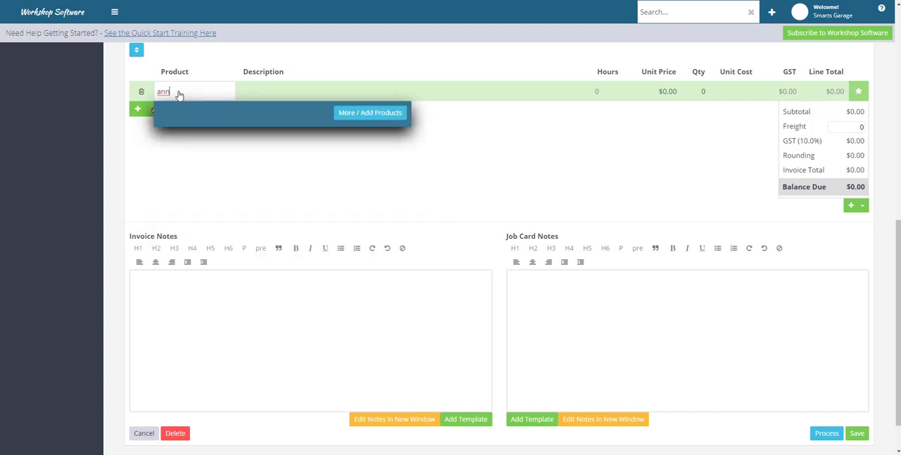
{"action": "type", "text": "n"}
{"action": "key", "text": "BackSpace"}
{"action": "key", "text": "BackSpace"}
{"action": "key", "text": "BackSpace"}
{"action": "type", "text": "min"}
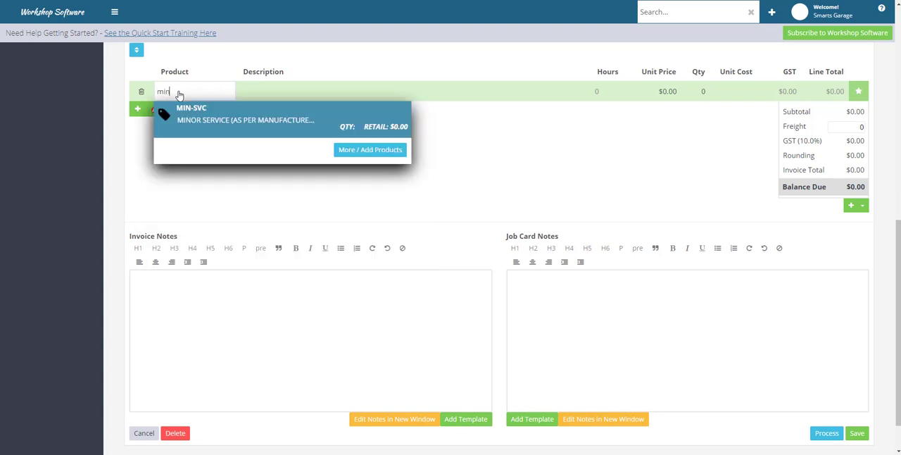
{"action": "left_click", "coordinate": [223, 123]}
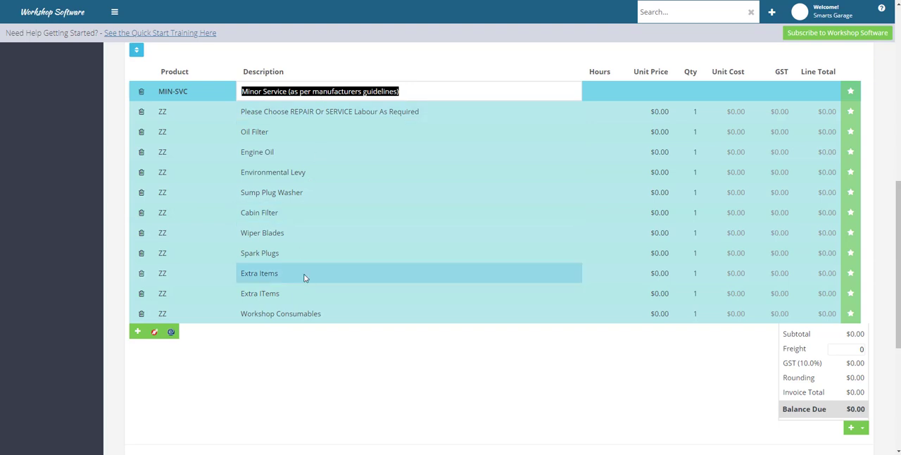
Step: Insert the MINOR SERVICE template into both the Invoice Notes and the Job Card Notes
{"action": "scroll", "coordinate": [304, 276], "scroll_direction": "down", "scroll_amount": 4}
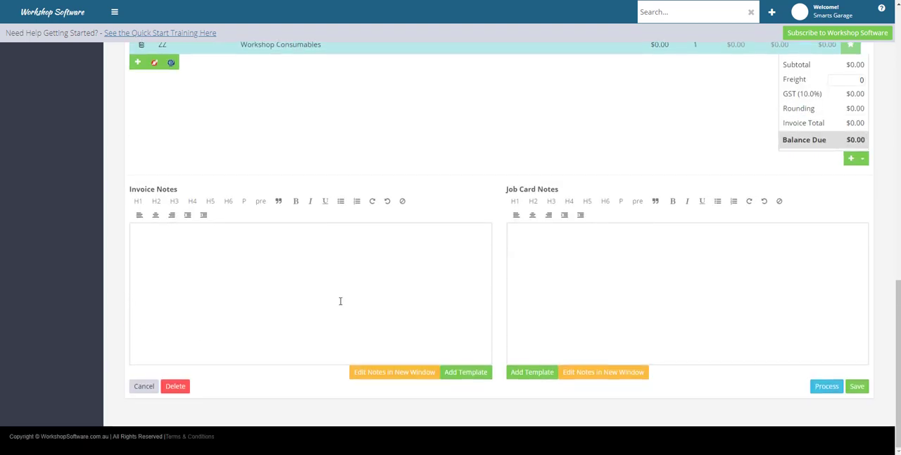
{"action": "left_click", "coordinate": [470, 375]}
{"action": "left_click", "coordinate": [405, 133]}
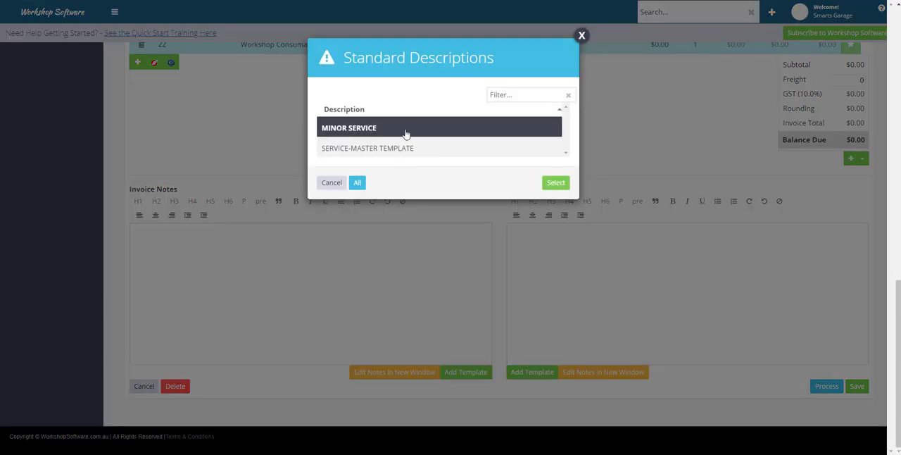
{"action": "left_click", "coordinate": [555, 183]}
{"action": "left_click", "coordinate": [524, 374]}
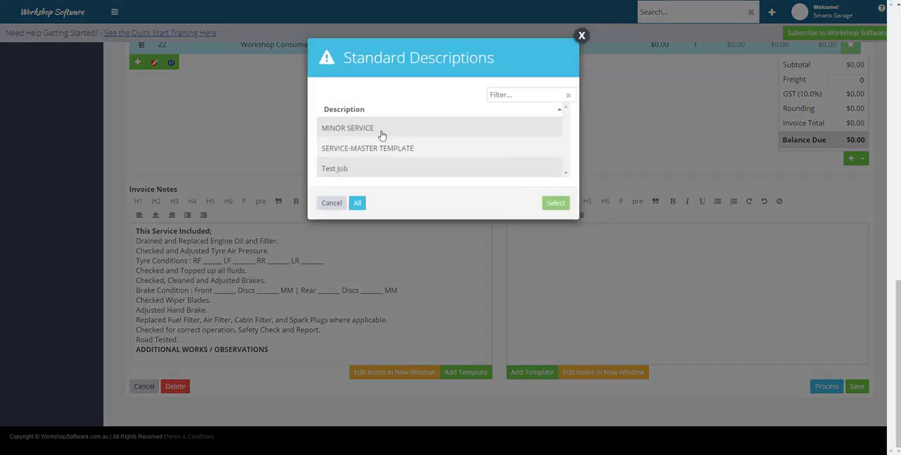
{"action": "left_click", "coordinate": [402, 129]}
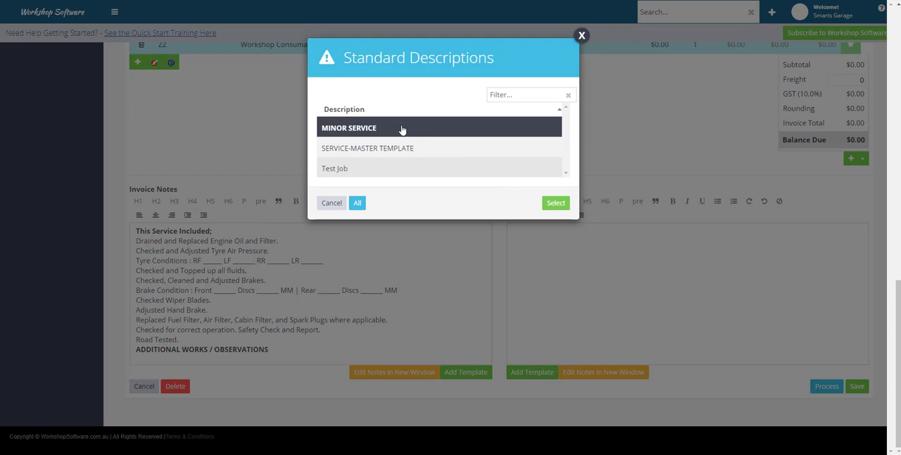
{"action": "left_click", "coordinate": [556, 203]}
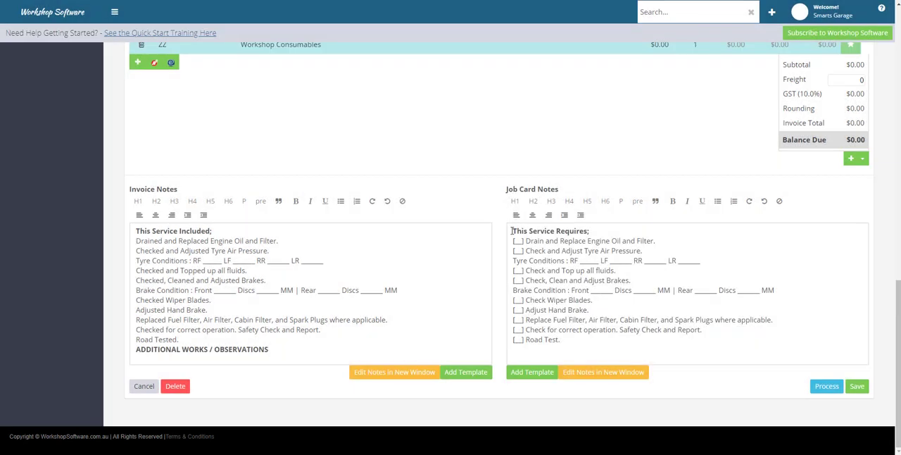
{"action": "left_click_drag", "start_coordinate": [513, 230], "coordinate": [631, 342]}
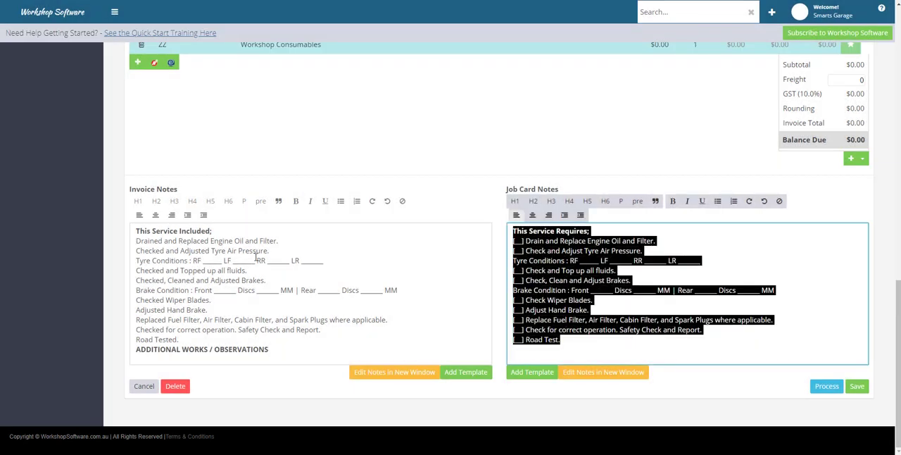
{"action": "left_click_drag", "start_coordinate": [135, 230], "coordinate": [288, 349]}
{"action": "left_click", "coordinate": [496, 315]}
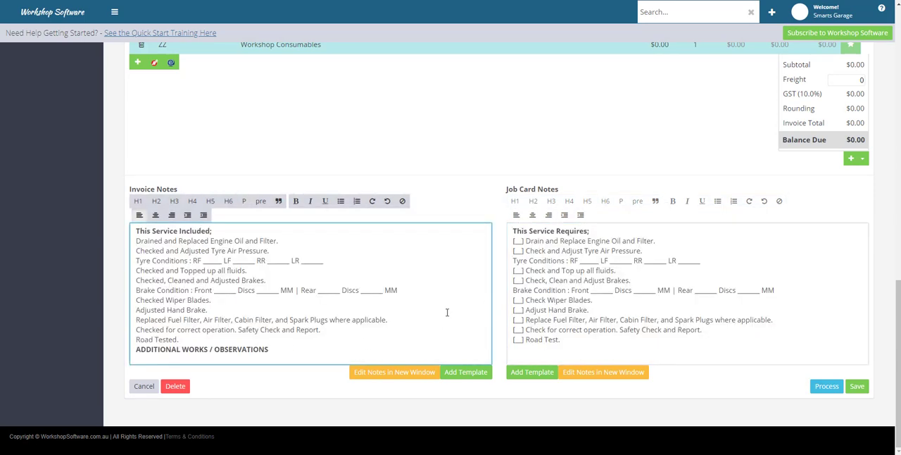
Step: Replace the Oil Filter line's placeholder product with Z9, the Ryco Genuine Oil Filter
{"action": "scroll", "coordinate": [448, 313], "scroll_direction": "up", "scroll_amount": 3}
{"action": "scroll", "coordinate": [447, 313], "scroll_direction": "up", "scroll_amount": 2}
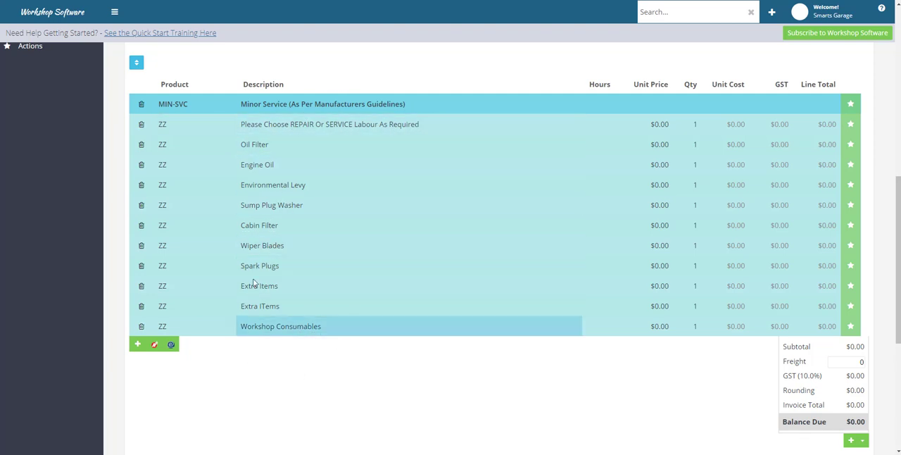
{"action": "left_click", "coordinate": [170, 147]}
{"action": "left_click_drag", "start_coordinate": [175, 145], "coordinate": [153, 146]}
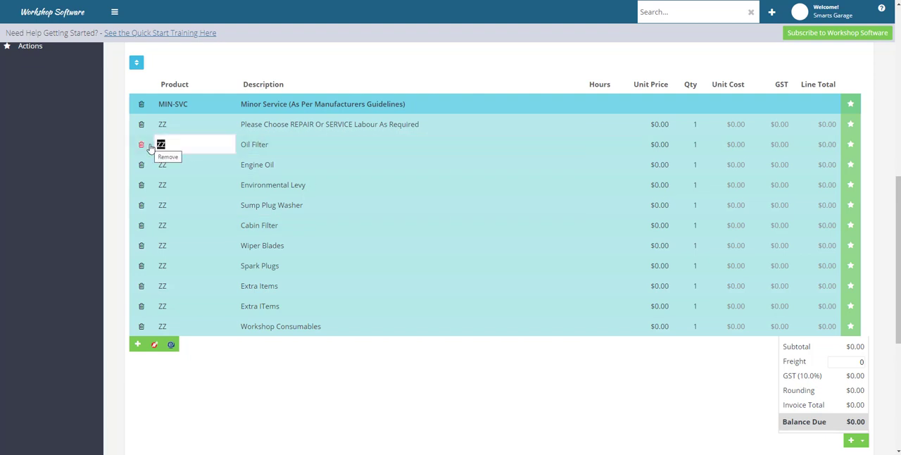
{"action": "type", "text": "z9"}
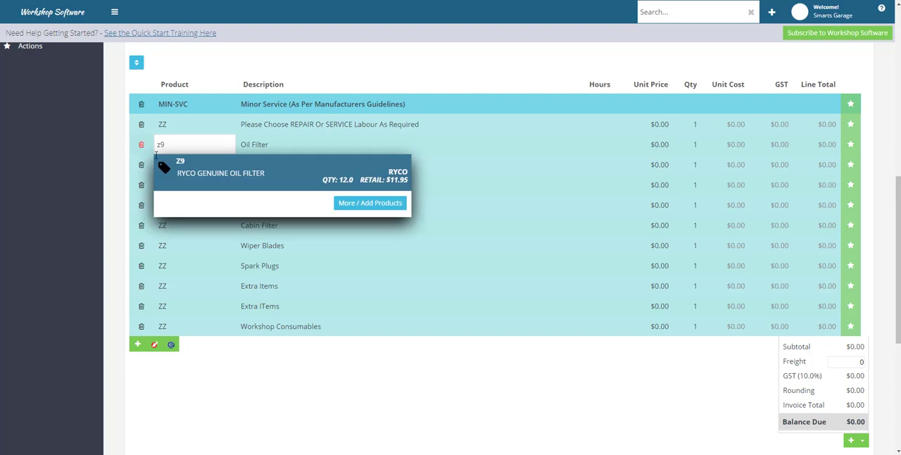
{"action": "left_click", "coordinate": [225, 180]}
Step: Replace the placeholder on the "Please Choose REPAIR Or SERVICE Labour As Required" line with the REPAIR labour product
{"action": "left_click", "coordinate": [177, 124]}
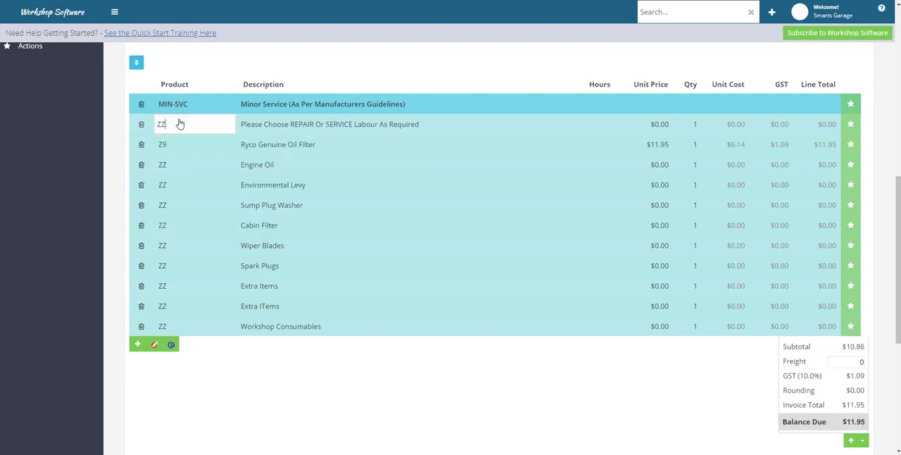
{"action": "left_click_drag", "start_coordinate": [173, 124], "coordinate": [157, 123]}
{"action": "type", "text": "repa"}
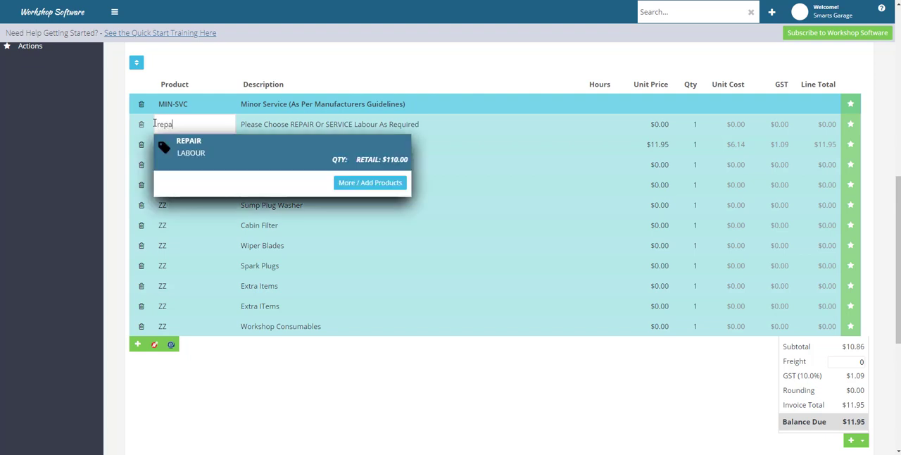
{"action": "left_click", "coordinate": [202, 155]}
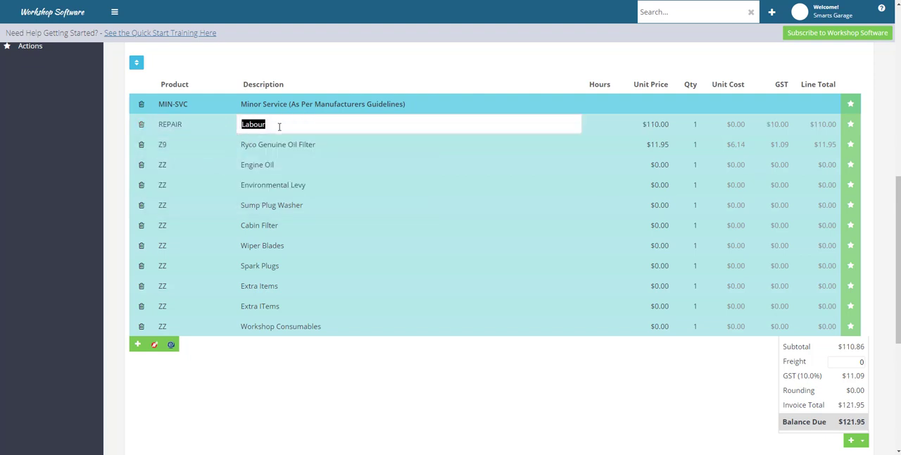
Step: Replace the Engine Oil line's placeholder with 10W30 Castrol engine oil and set its quantity to 5
{"action": "left_click", "coordinate": [162, 165]}
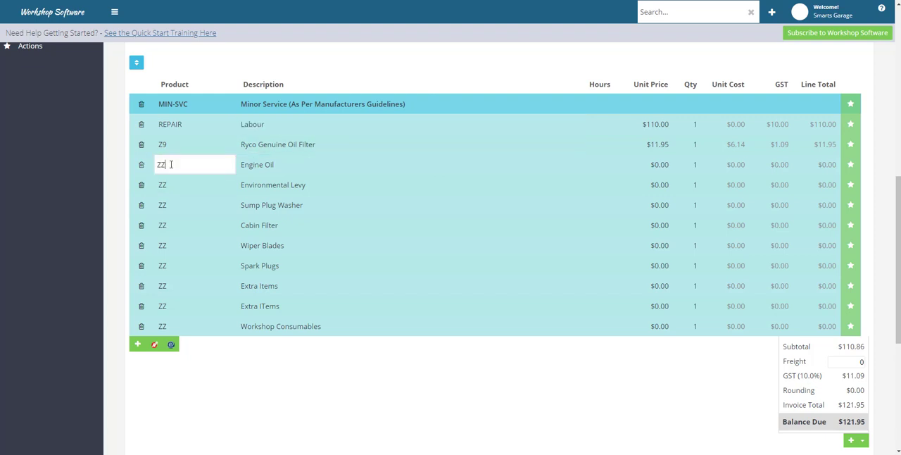
{"action": "type", "text": "10w"}
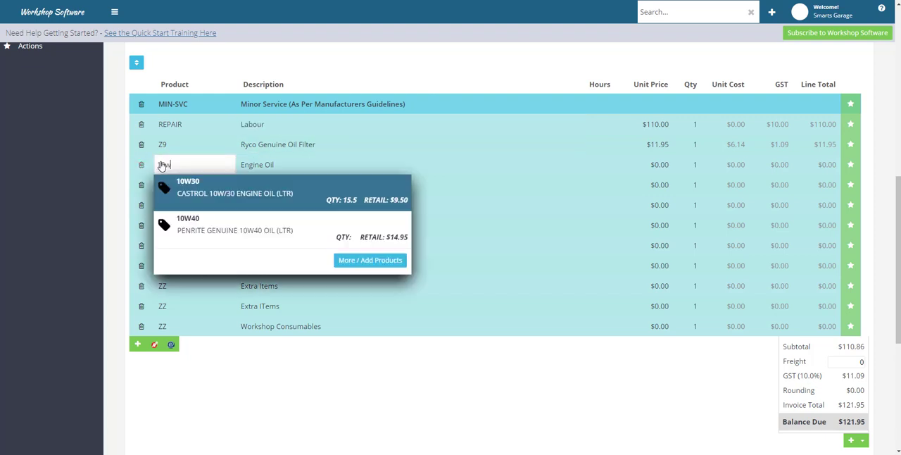
{"action": "left_click", "coordinate": [188, 191]}
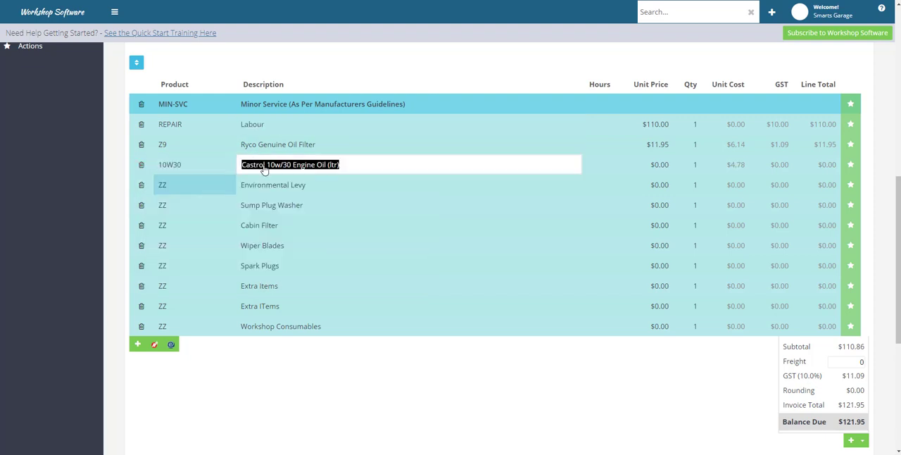
{"action": "left_click", "coordinate": [695, 167]}
{"action": "type", "text": "5"}
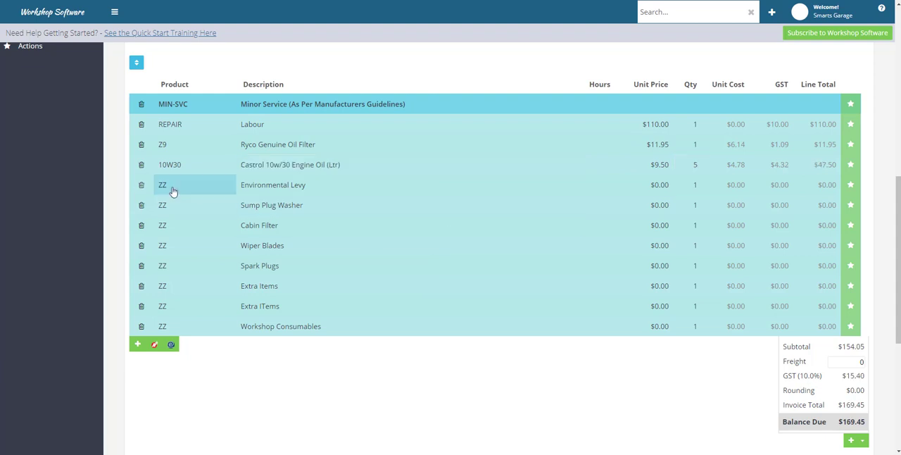
Step: Replace the Environmental Levy line's placeholder with the ENV compliance fee and set its quantity to 5
{"action": "left_click", "coordinate": [174, 192]}
{"action": "type", "text": "env"}
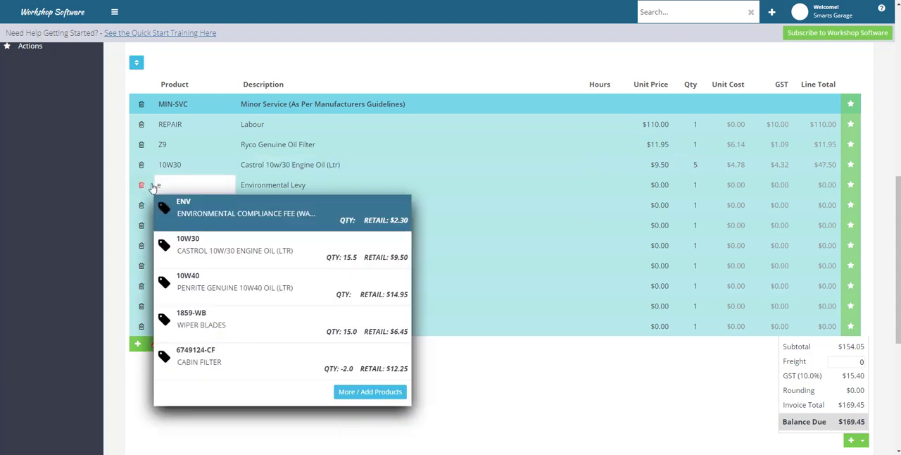
{"action": "left_click", "coordinate": [204, 211]}
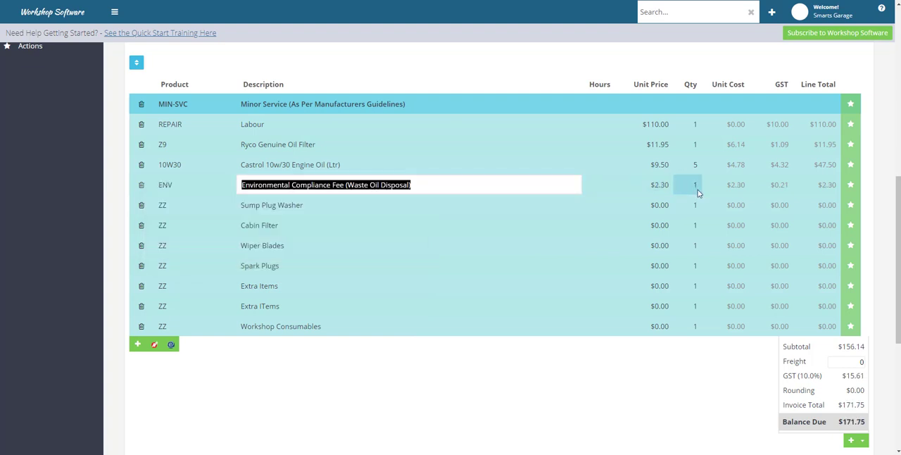
{"action": "left_click", "coordinate": [695, 185]}
{"action": "type", "text": "5"}
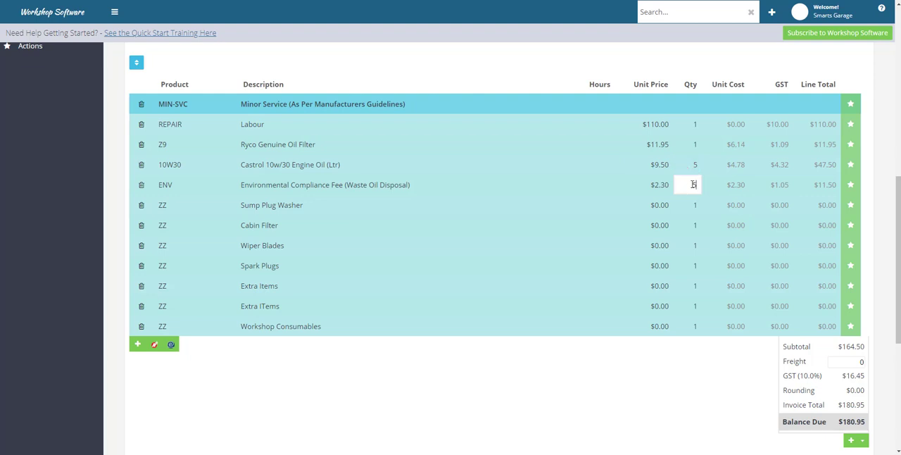
Step: Replace the Sump Plug Washer line's placeholder with SPW-TOYOTA and delete the Cabin Filter line
{"action": "left_click", "coordinate": [169, 204]}
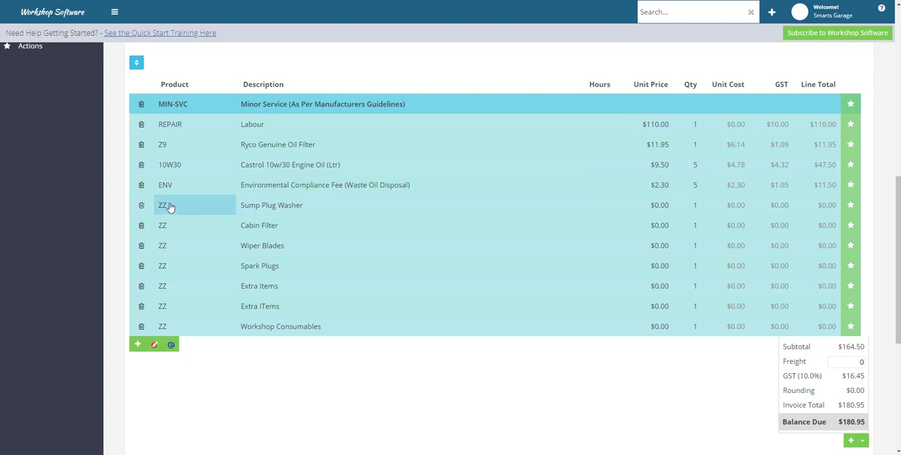
{"action": "left_click", "coordinate": [164, 204]}
{"action": "left_click_drag", "start_coordinate": [166, 205], "coordinate": [153, 208]}
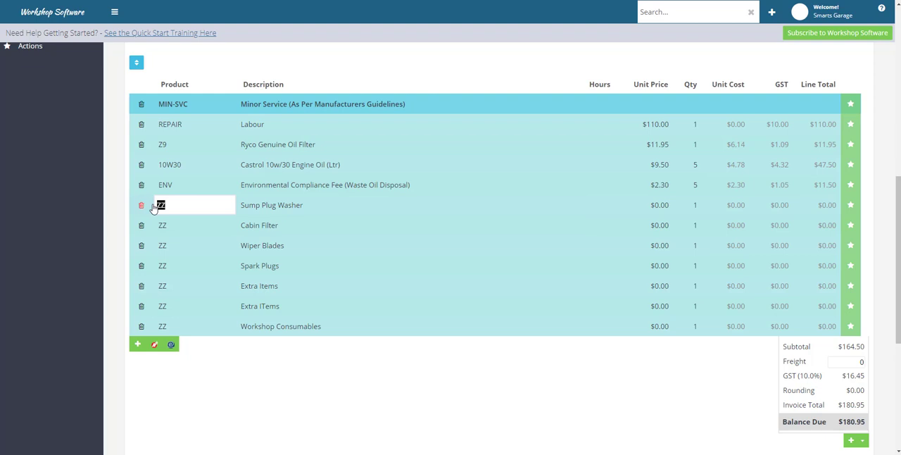
{"action": "type", "text": "sum"}
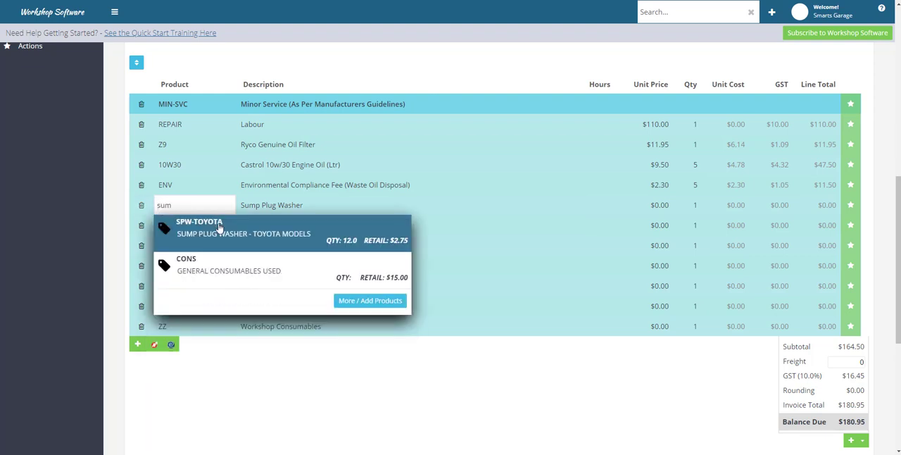
{"action": "left_click", "coordinate": [219, 226]}
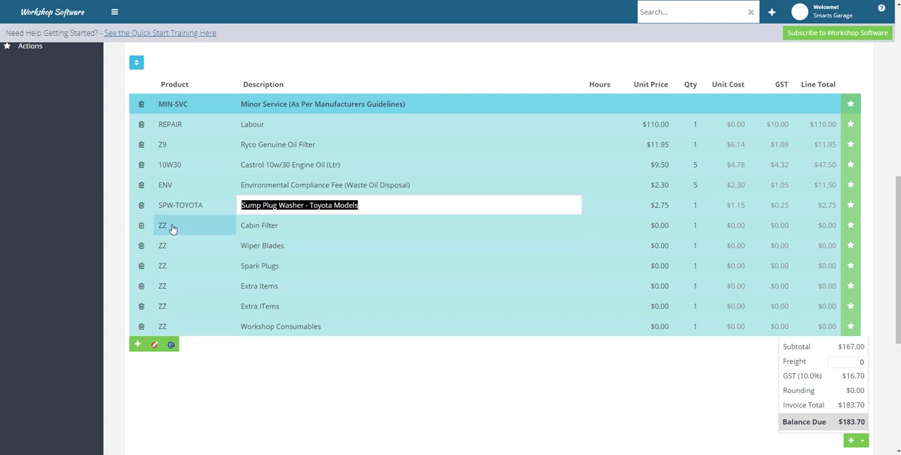
{"action": "left_click", "coordinate": [141, 228]}
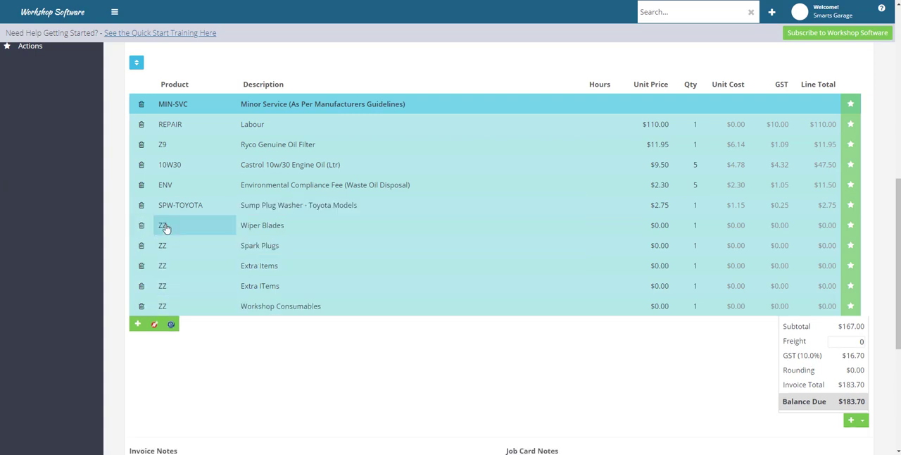
Step: Replace the Wiper Blades line's placeholder with product 1859-WB and set its quantity to 2
{"action": "left_click", "coordinate": [166, 227]}
{"action": "left_click_drag", "start_coordinate": [173, 226], "coordinate": [154, 224]}
{"action": "type", "text": "wip"}
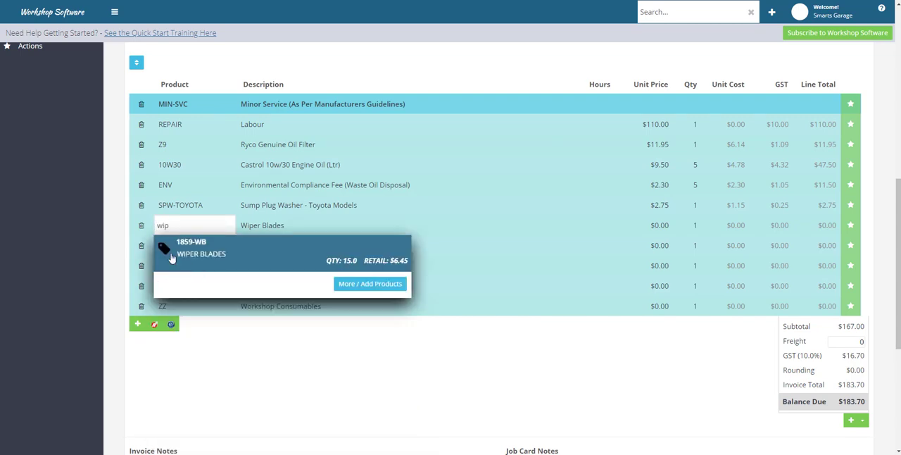
{"action": "left_click", "coordinate": [200, 262]}
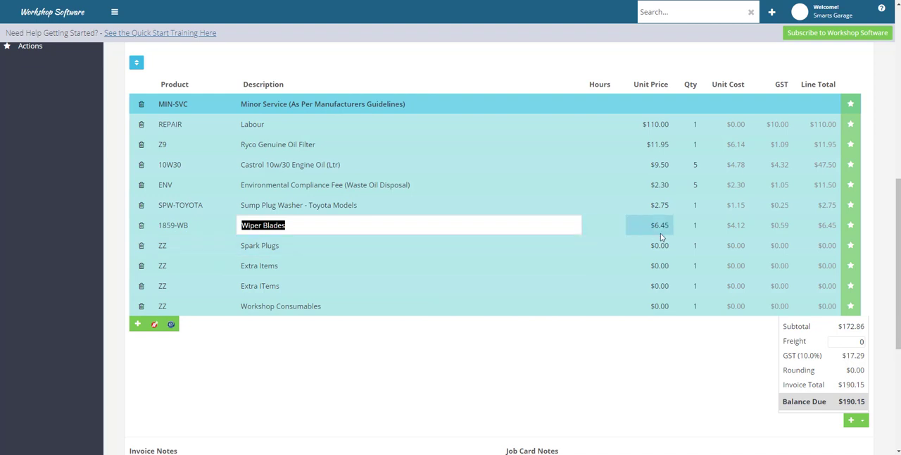
{"action": "left_click", "coordinate": [694, 225]}
{"action": "type", "text": "2"}
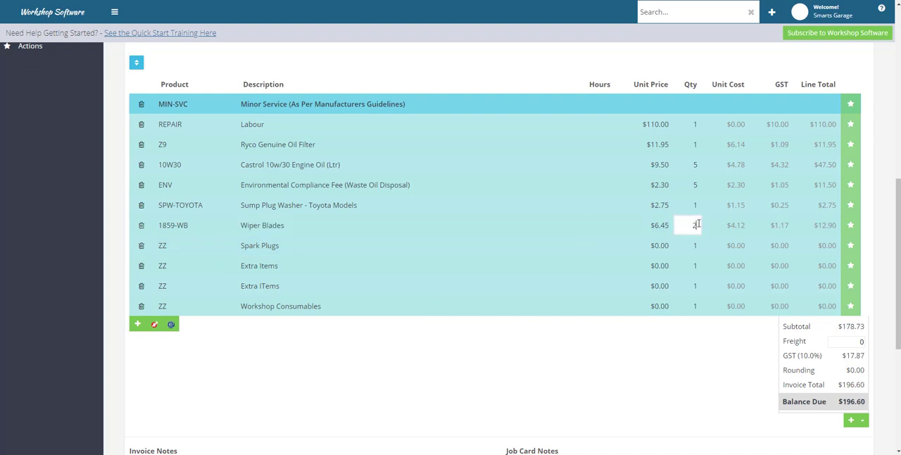
Step: Delete the Spark Plugs line and both Extra Items placeholder lines from the invoice
{"action": "left_click", "coordinate": [175, 247]}
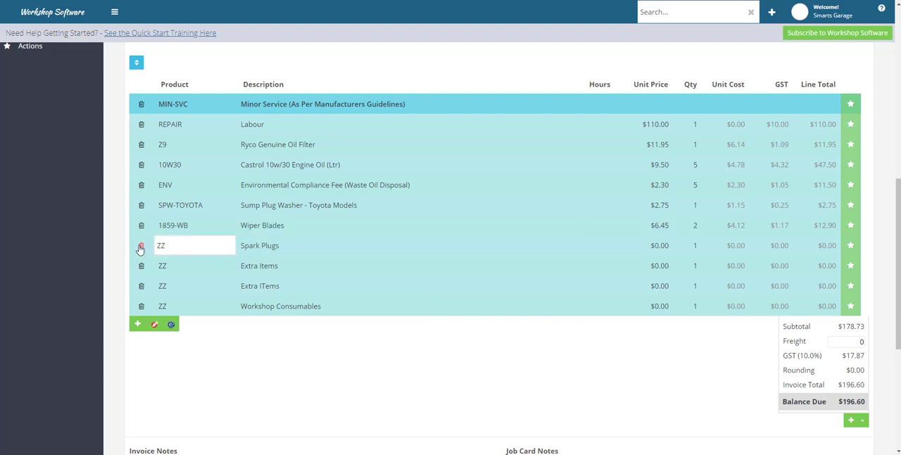
{"action": "left_click", "coordinate": [141, 246]}
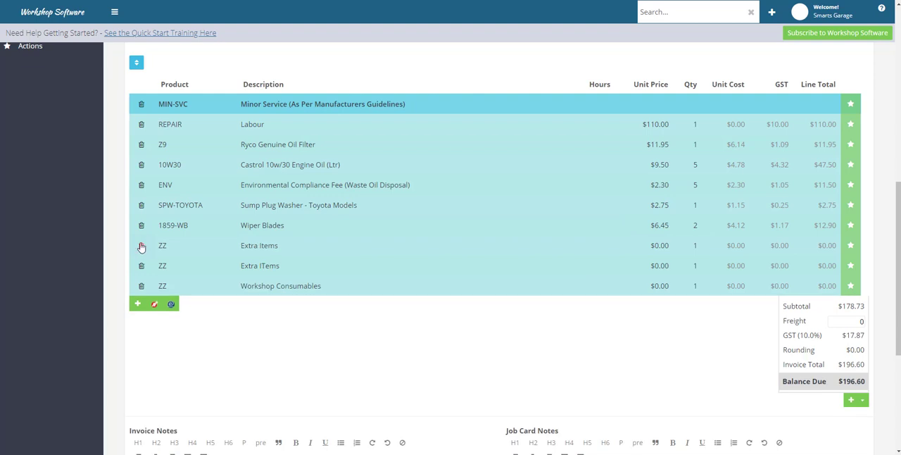
{"action": "left_click", "coordinate": [141, 245]}
{"action": "left_click", "coordinate": [141, 246]}
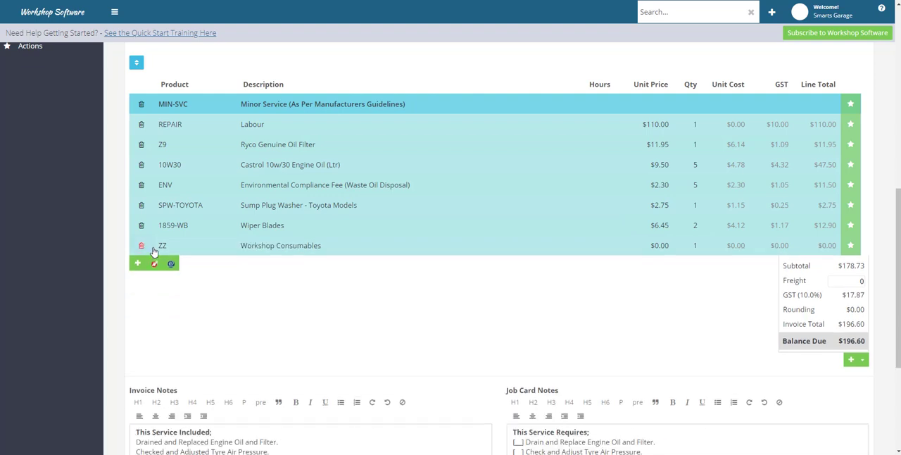
Step: Replace the Workshop Consumables line's placeholder with the CONS general consumables product
{"action": "left_click", "coordinate": [174, 245]}
{"action": "left_click_drag", "start_coordinate": [163, 245], "coordinate": [150, 245]}
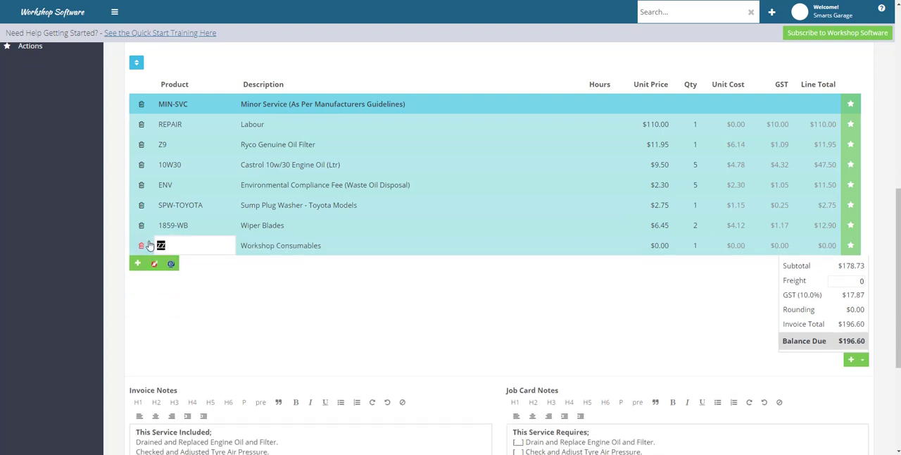
{"action": "type", "text": "cons"}
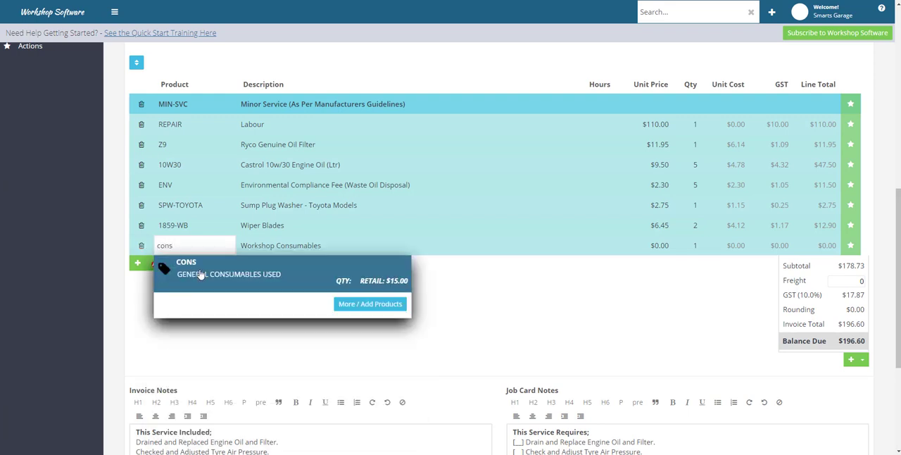
{"action": "left_click", "coordinate": [199, 275]}
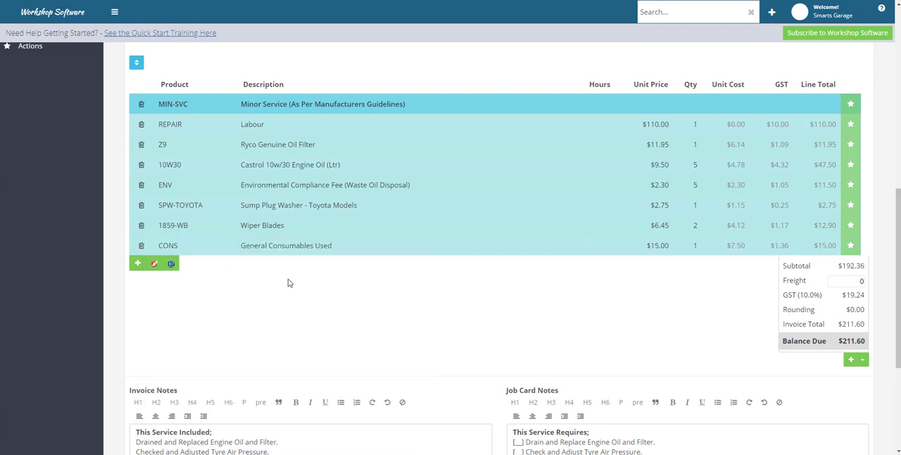
Step: Review the invoice's product lines, totals, invoice notes and job card notes
{"action": "scroll", "coordinate": [526, 308], "scroll_direction": "up", "scroll_amount": 1}
{"action": "scroll", "coordinate": [526, 307], "scroll_direction": "up", "scroll_amount": 4}
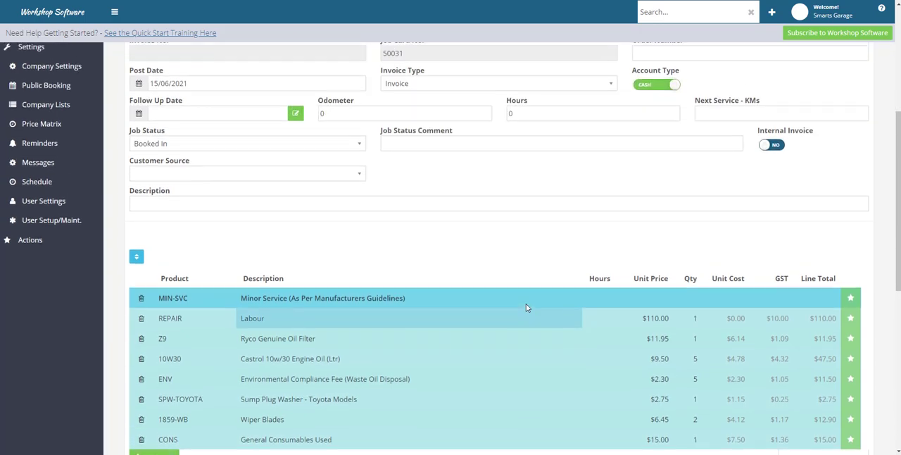
{"action": "scroll", "coordinate": [526, 308], "scroll_direction": "down", "scroll_amount": 2}
{"action": "scroll", "coordinate": [526, 304], "scroll_direction": "down", "scroll_amount": 5}
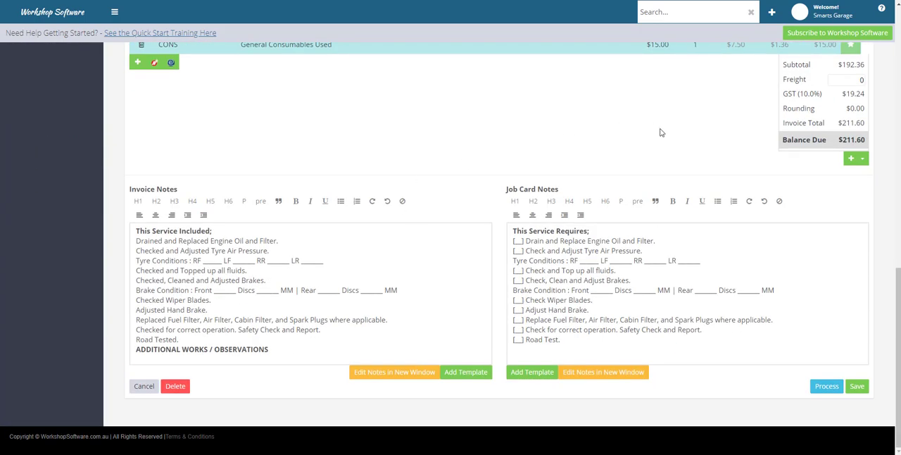
{"action": "scroll", "coordinate": [660, 133], "scroll_direction": "up", "scroll_amount": 1}
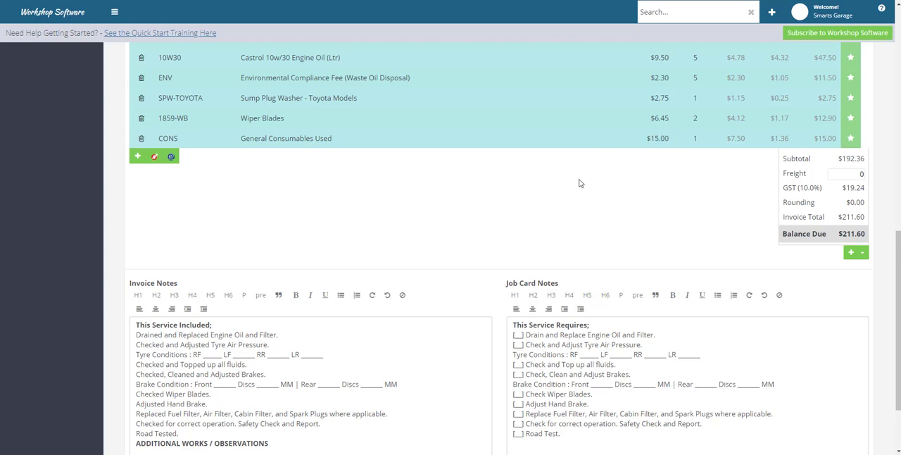
{"action": "scroll", "coordinate": [581, 181], "scroll_direction": "down", "scroll_amount": 1}
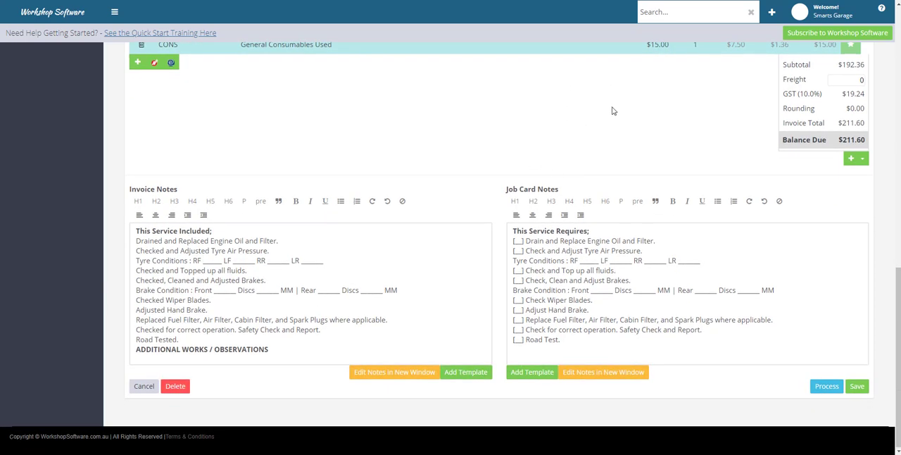
{"action": "scroll", "coordinate": [612, 110], "scroll_direction": "up", "scroll_amount": 2}
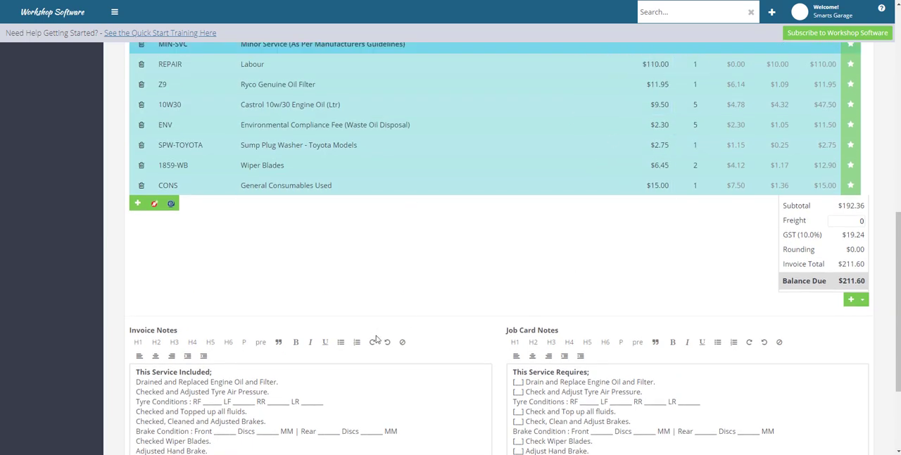
{"action": "scroll", "coordinate": [376, 338], "scroll_direction": "down", "scroll_amount": 2}
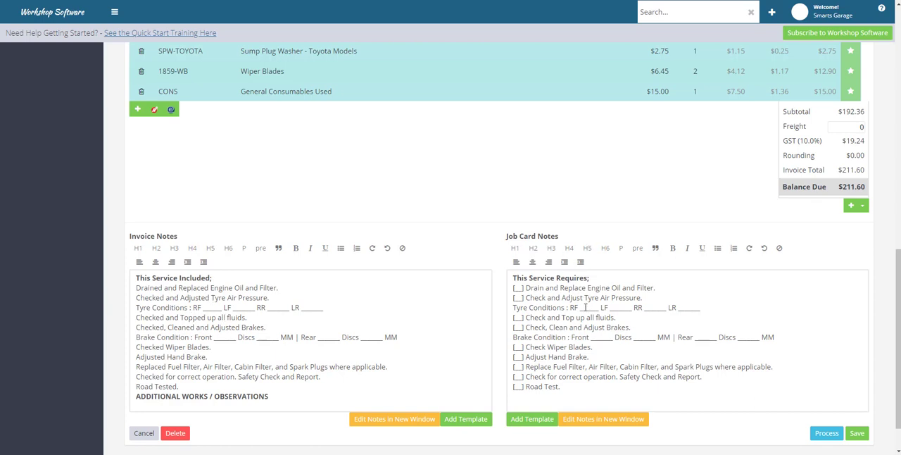
Step: Check the tyre and brake condition blanks and the additional works section in the invoice notes, and save the invoice
{"action": "left_click_drag", "start_coordinate": [206, 309], "coordinate": [252, 309]}
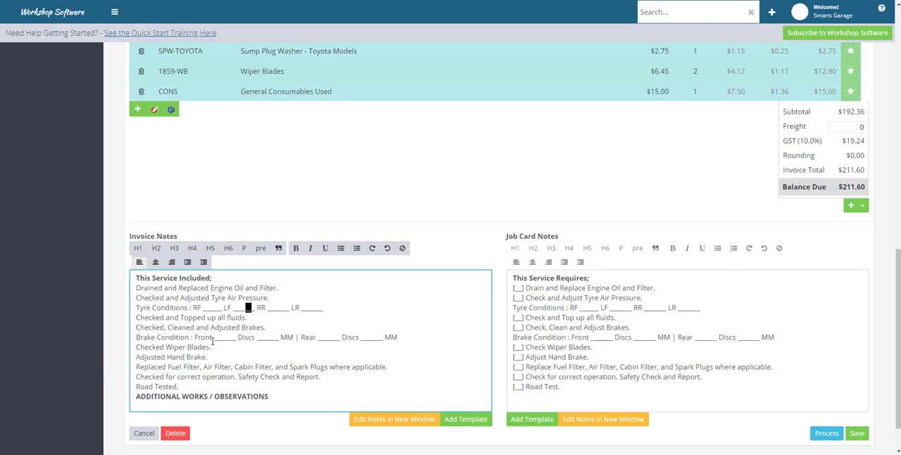
{"action": "left_click_drag", "start_coordinate": [212, 337], "coordinate": [225, 337]}
{"action": "left_click", "coordinate": [274, 343]}
{"action": "left_click", "coordinate": [133, 404]}
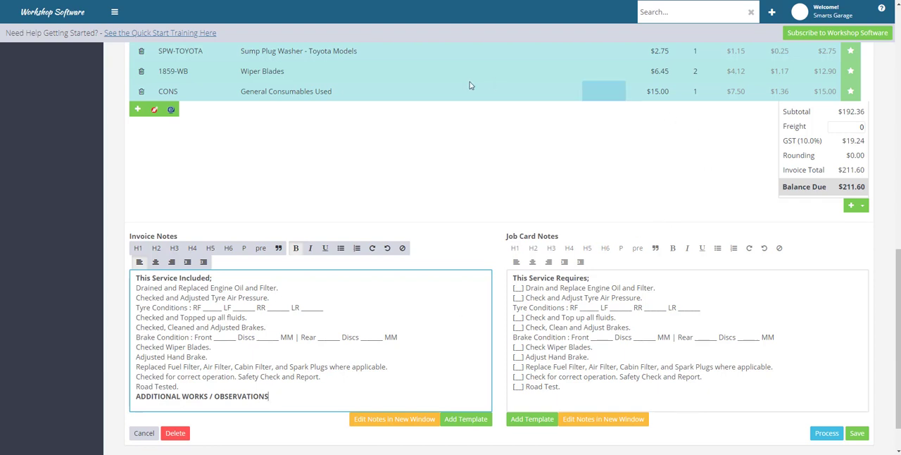
{"action": "left_click", "coordinate": [859, 434]}
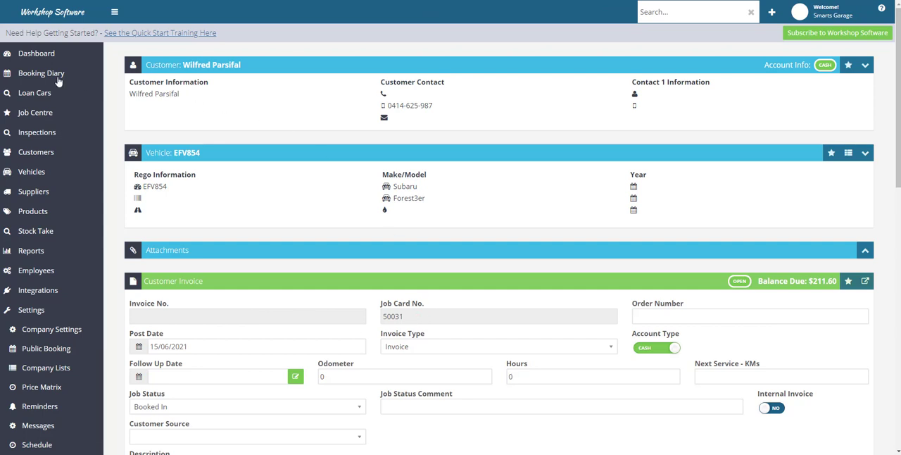
Step: Return to the dashboard, search for the saved invoice by its job card number and open it
{"action": "left_click", "coordinate": [43, 58]}
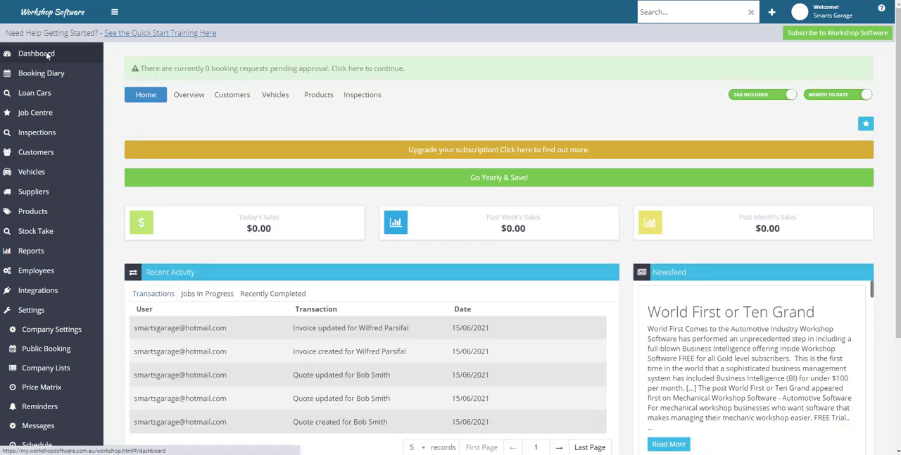
{"action": "left_click", "coordinate": [667, 14]}
{"action": "type", "text": "50031"}
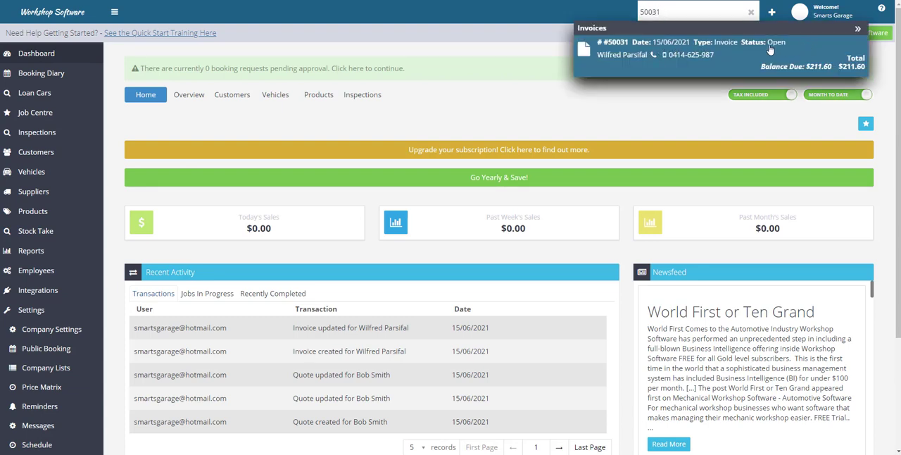
{"action": "left_click", "coordinate": [644, 43]}
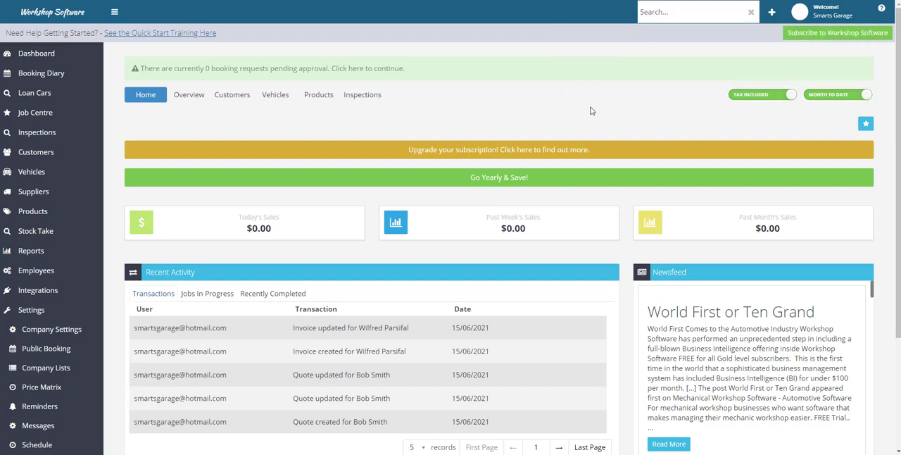
Step: Examine the reopened invoice's line items, totals, notes, processing option and Post Date
{"action": "scroll", "coordinate": [589, 148], "scroll_direction": "down", "scroll_amount": 3}
{"action": "scroll", "coordinate": [588, 158], "scroll_direction": "down", "scroll_amount": 10}
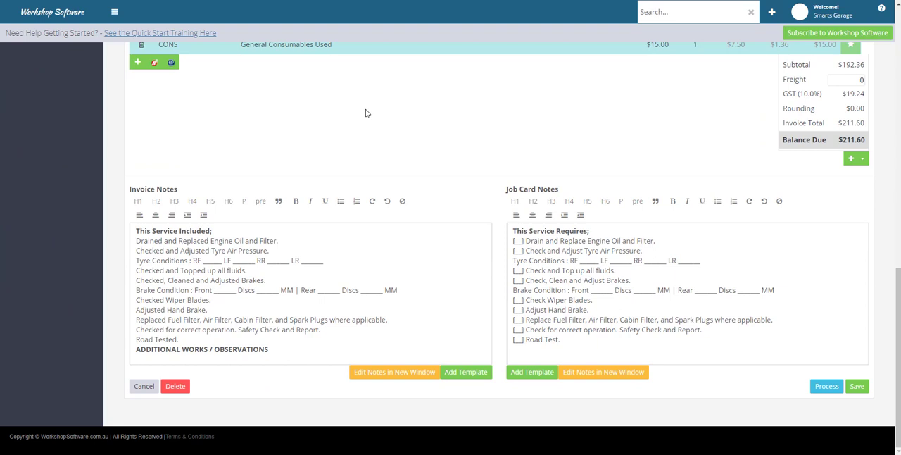
{"action": "scroll", "coordinate": [369, 112], "scroll_direction": "up", "scroll_amount": 3}
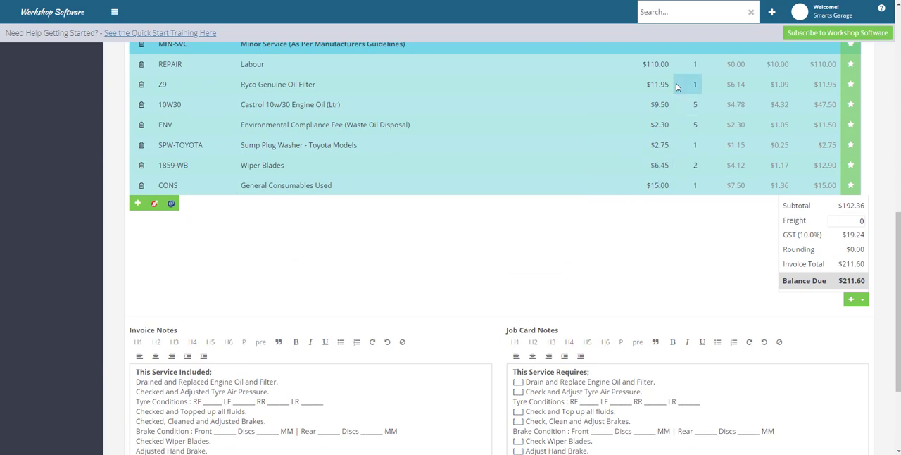
{"action": "scroll", "coordinate": [289, 282], "scroll_direction": "down", "scroll_amount": 2}
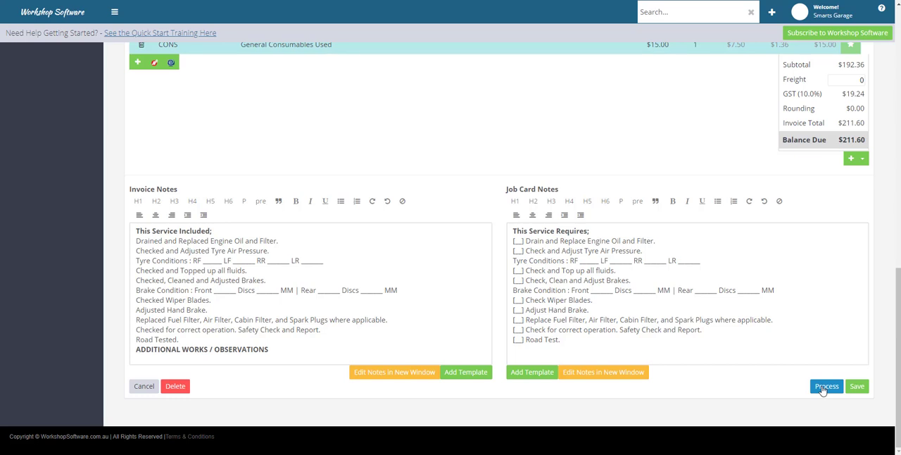
{"action": "scroll", "coordinate": [823, 389], "scroll_direction": "up", "scroll_amount": 2}
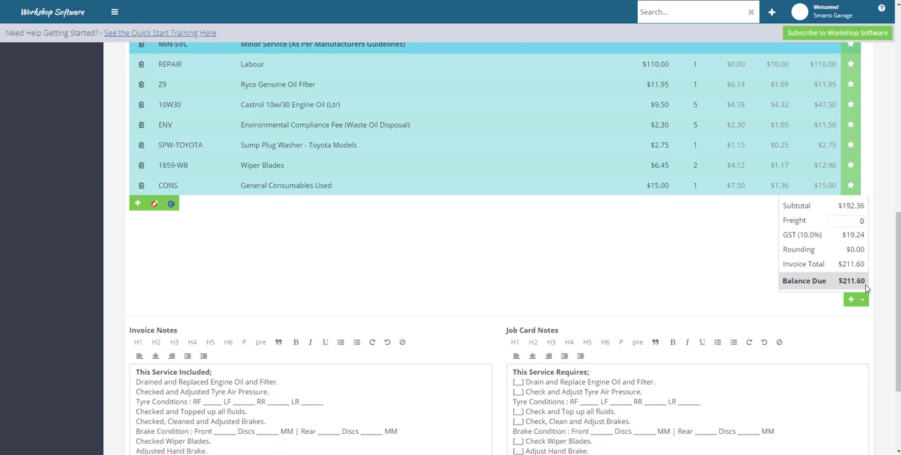
{"action": "scroll", "coordinate": [617, 240], "scroll_direction": "up", "scroll_amount": 3}
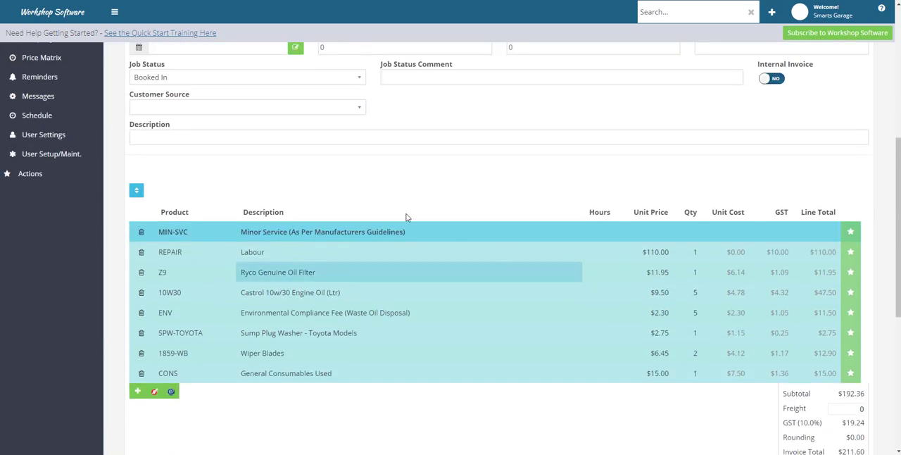
{"action": "scroll", "coordinate": [307, 171], "scroll_direction": "up", "scroll_amount": 1}
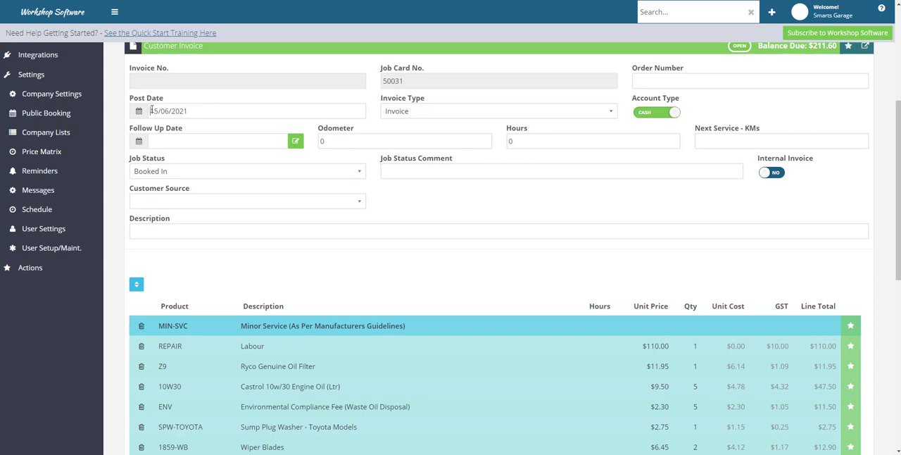
{"action": "left_click_drag", "start_coordinate": [151, 111], "coordinate": [189, 111]}
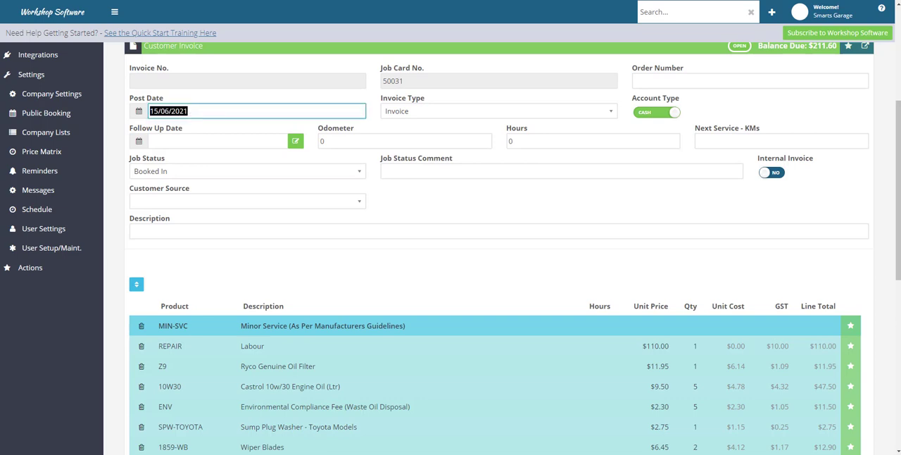
{"action": "left_click", "coordinate": [464, 262]}
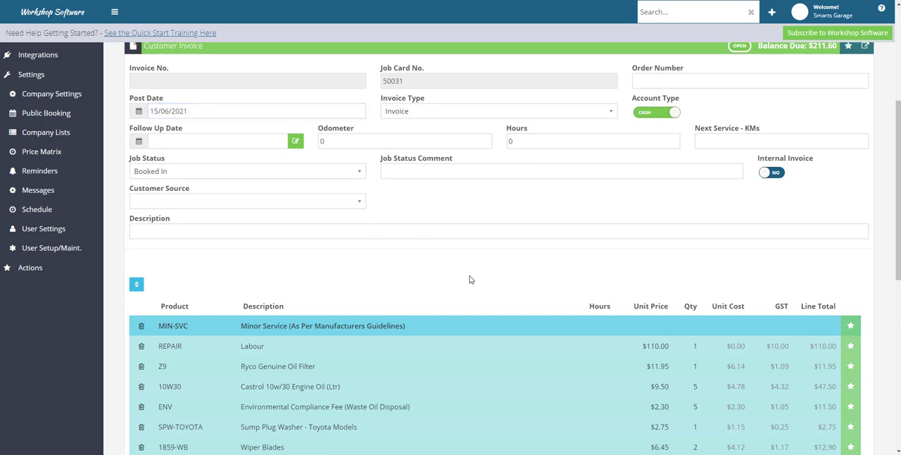
{"action": "scroll", "coordinate": [470, 278], "scroll_direction": "down", "scroll_amount": 5}
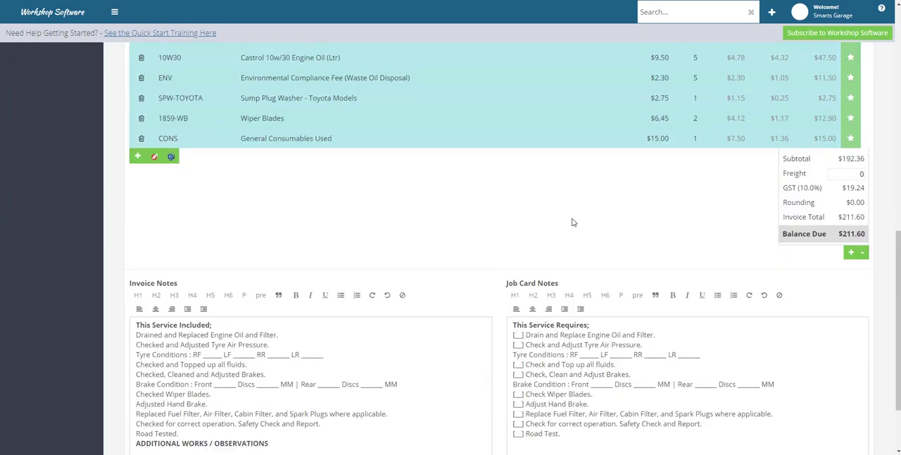
{"action": "scroll", "coordinate": [601, 231], "scroll_direction": "down", "scroll_amount": 1}
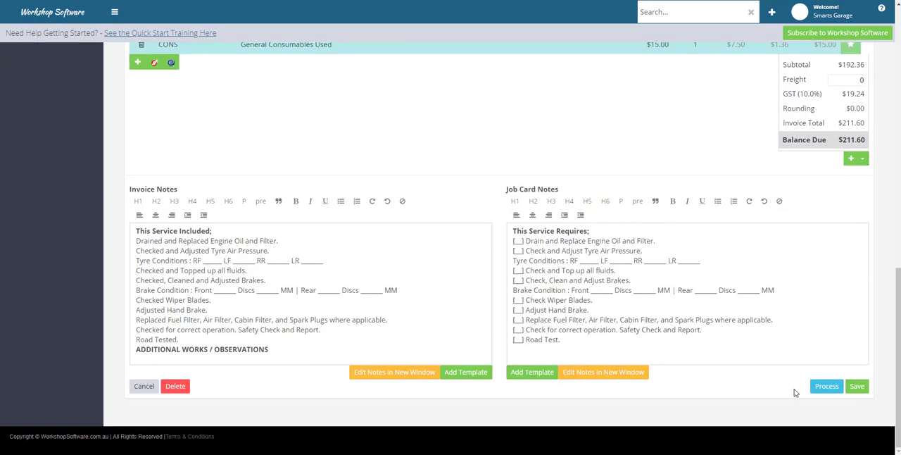
{"action": "scroll", "coordinate": [795, 392], "scroll_direction": "up", "scroll_amount": 7}
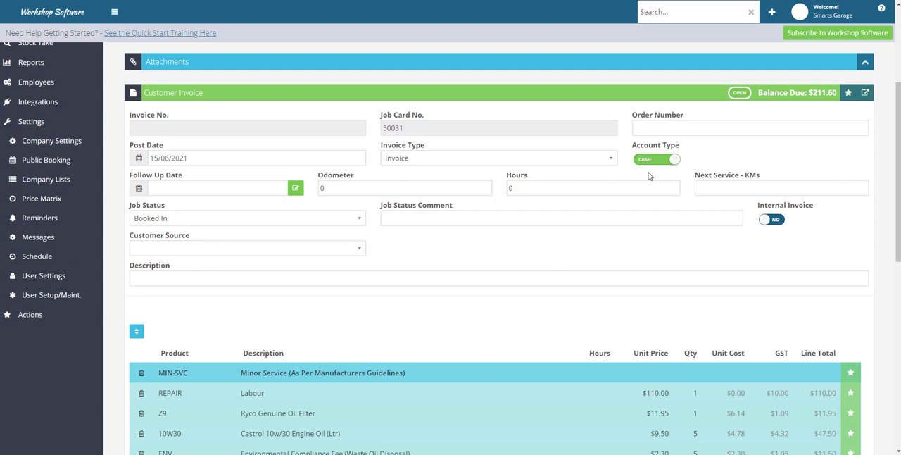
{"action": "scroll", "coordinate": [26, 123], "scroll_direction": "up", "scroll_amount": 3}
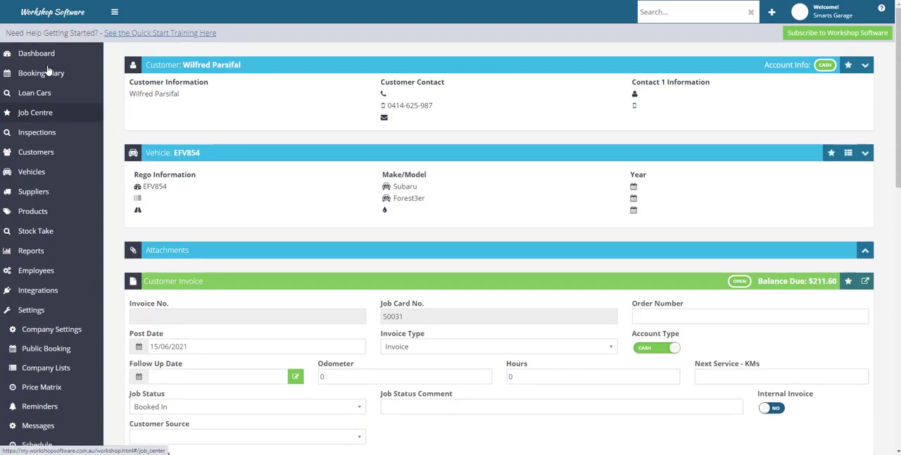
Step: Go back to the dashboard and reopen the same customer invoice by searching for its job card number
{"action": "left_click", "coordinate": [51, 56]}
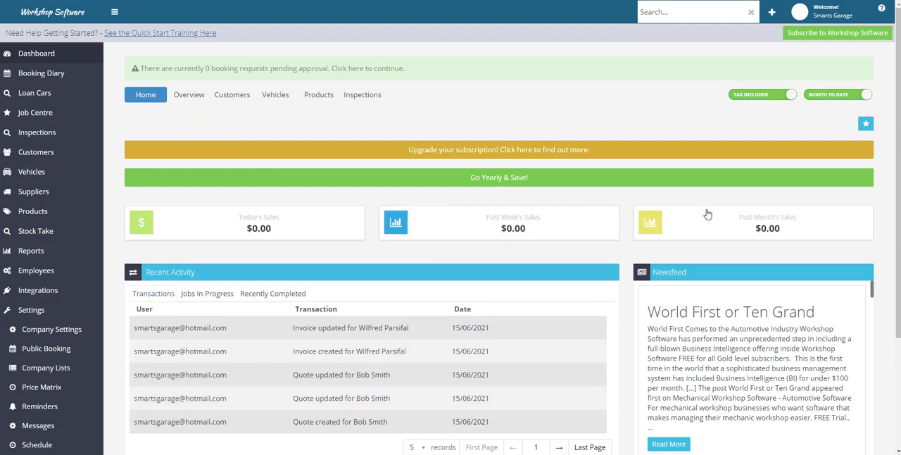
{"action": "left_click", "coordinate": [776, 16]}
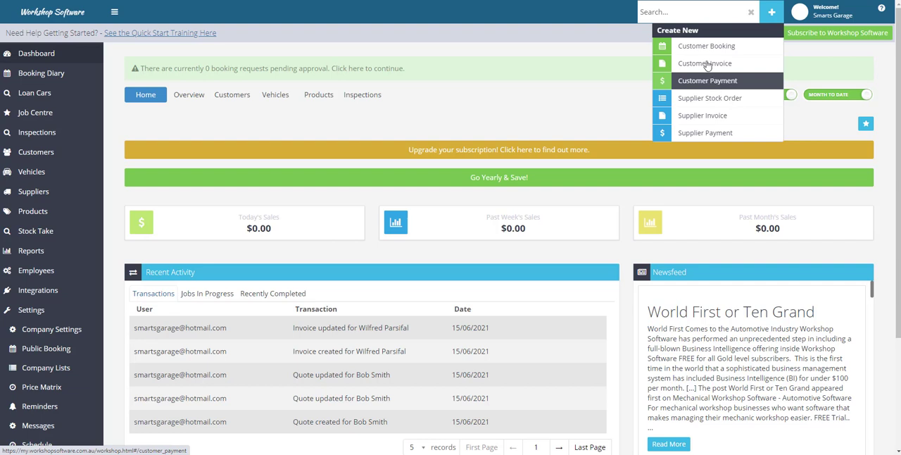
{"action": "left_click", "coordinate": [684, 12]}
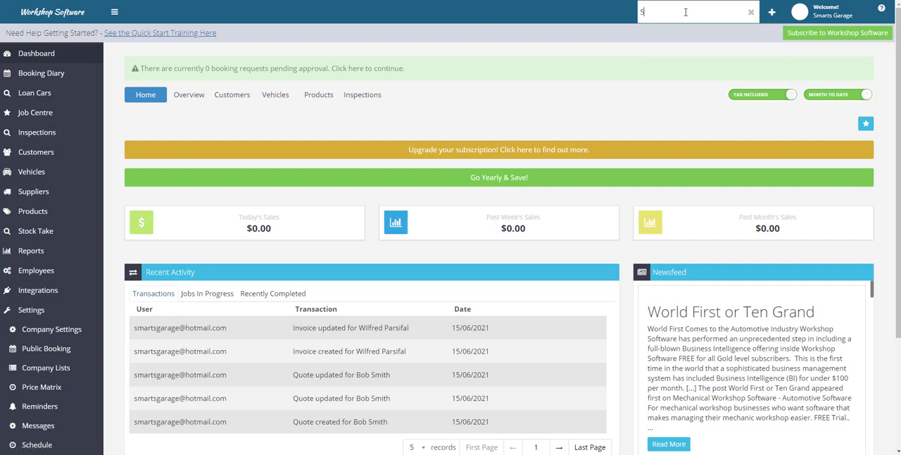
{"action": "type", "text": "50031"}
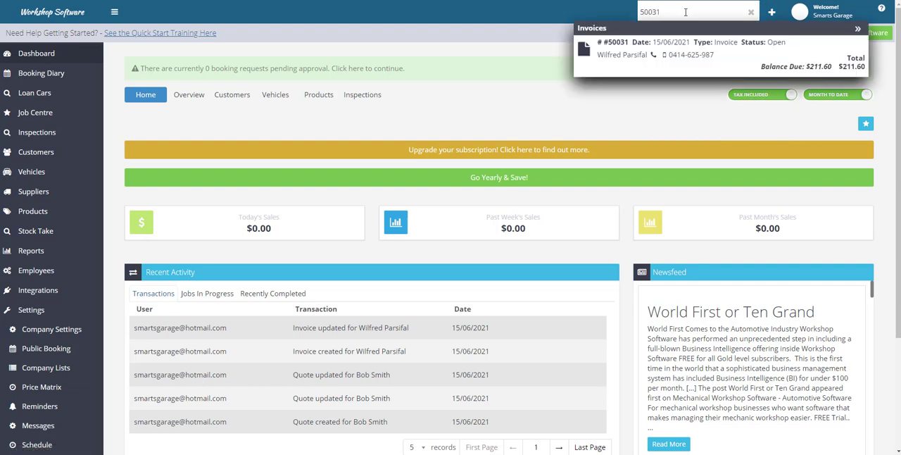
{"action": "left_click", "coordinate": [655, 45]}
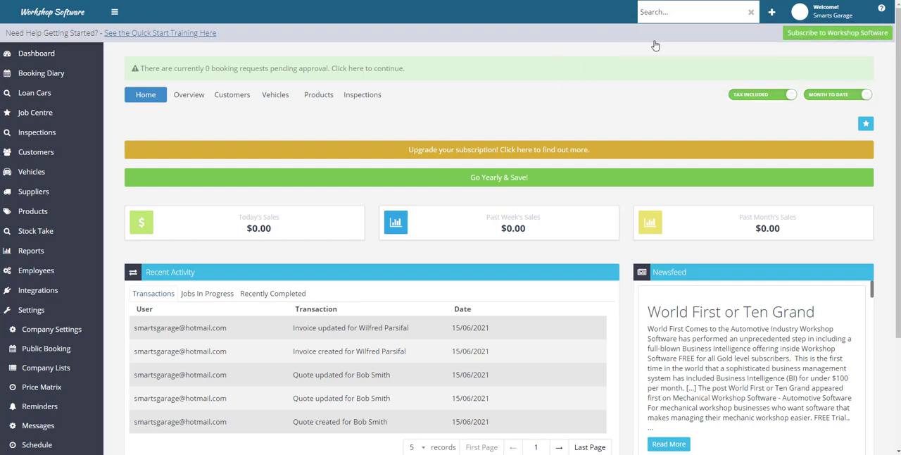
Step: Switch the invoice's Account Type to Account, check the processing option, and set the type back to Cash
{"action": "scroll", "coordinate": [641, 274], "scroll_direction": "down", "scroll_amount": 5}
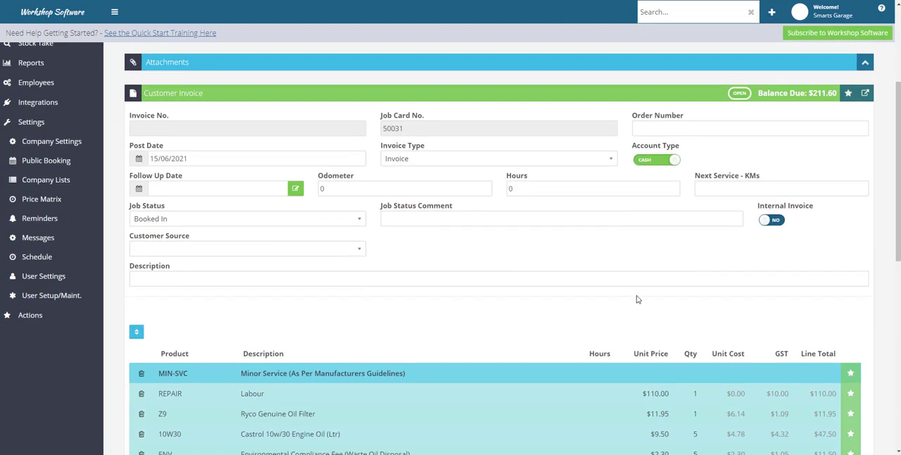
{"action": "left_click", "coordinate": [657, 160]}
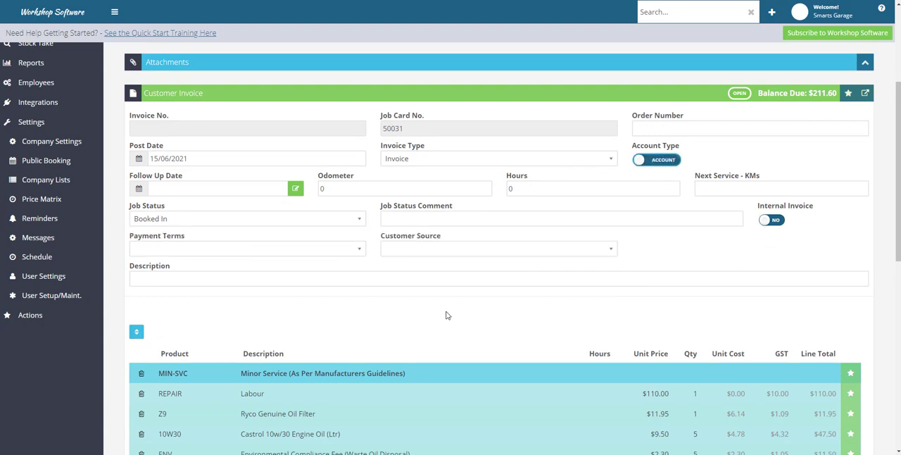
{"action": "scroll", "coordinate": [446, 314], "scroll_direction": "down", "scroll_amount": 1}
{"action": "scroll", "coordinate": [445, 314], "scroll_direction": "down", "scroll_amount": 5}
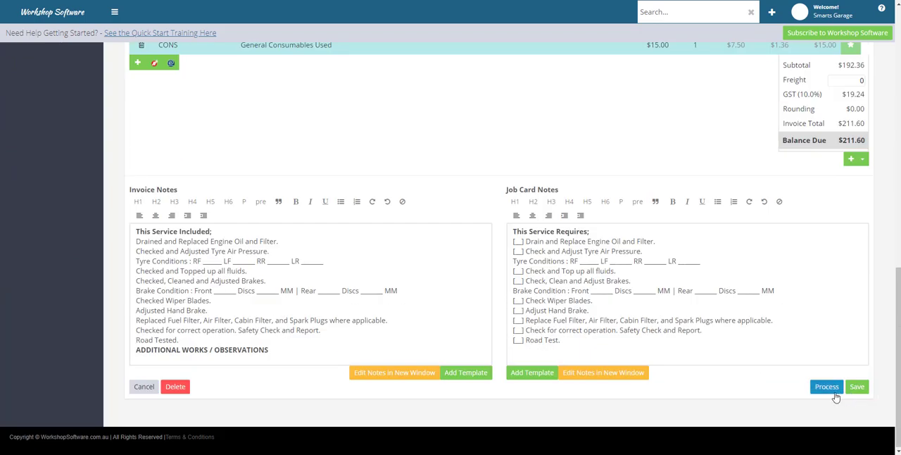
{"action": "scroll", "coordinate": [571, 280], "scroll_direction": "up", "scroll_amount": 7}
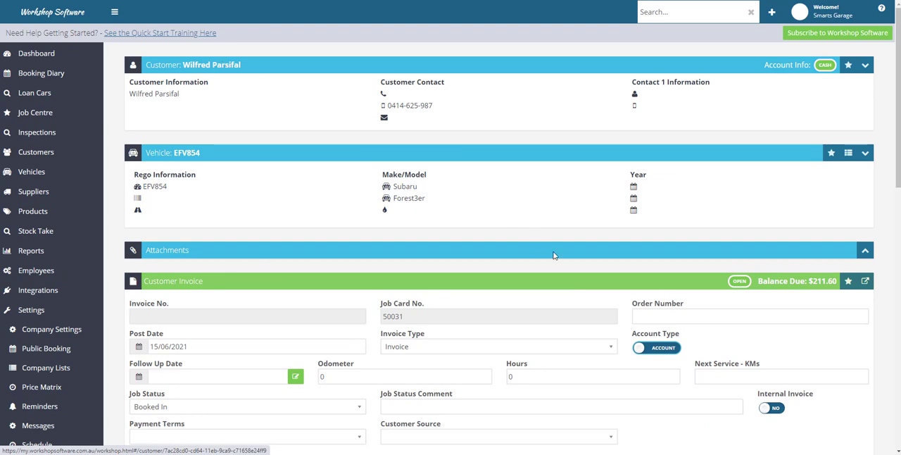
{"action": "left_click", "coordinate": [655, 348]}
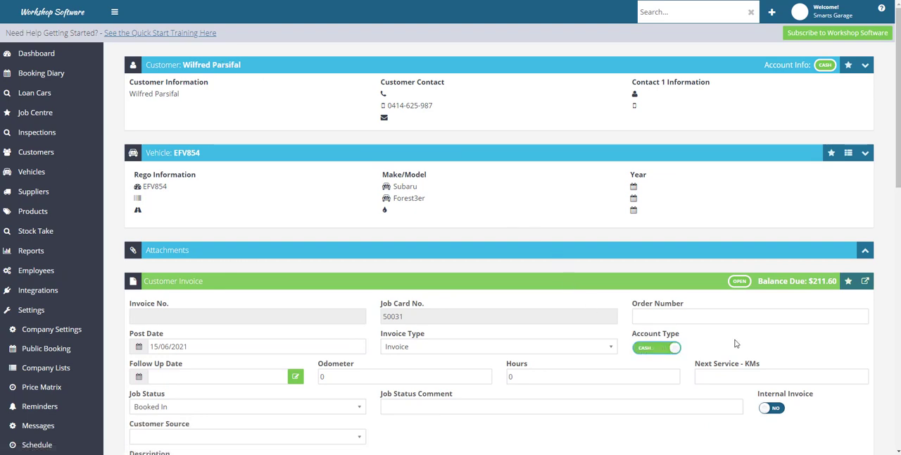
Step: Review the cash invoice's details and notes, process it, and confirm saving and processing
{"action": "scroll", "coordinate": [735, 339], "scroll_direction": "down", "scroll_amount": 3}
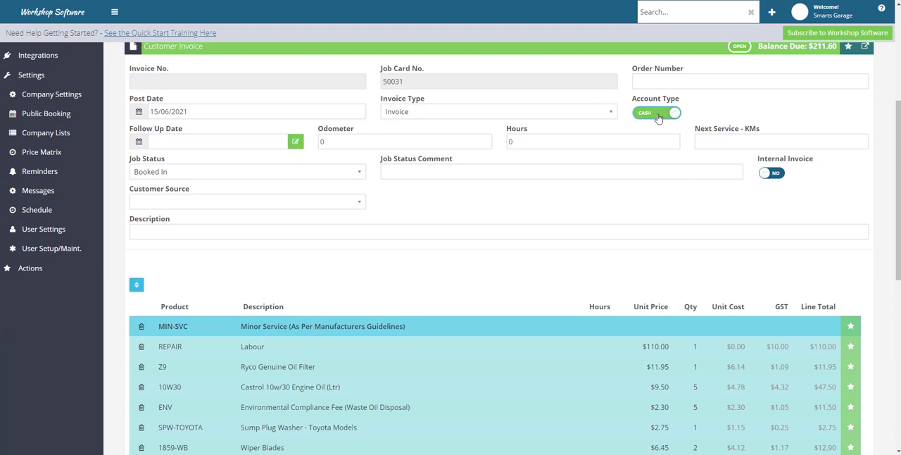
{"action": "scroll", "coordinate": [656, 117], "scroll_direction": "up", "scroll_amount": 1}
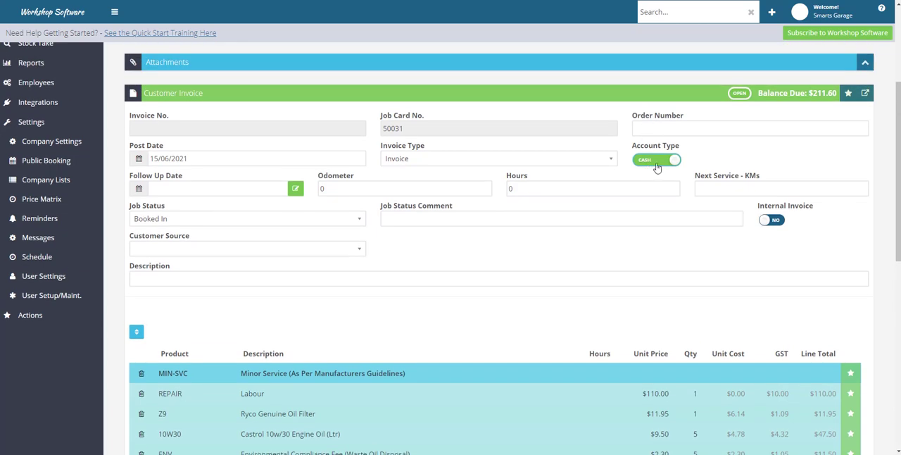
{"action": "scroll", "coordinate": [657, 204], "scroll_direction": "down", "scroll_amount": 5}
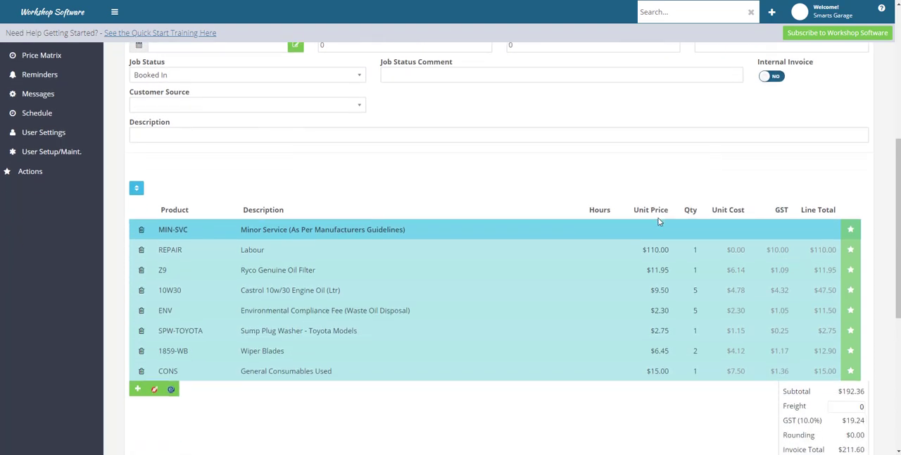
{"action": "scroll", "coordinate": [657, 222], "scroll_direction": "down", "scroll_amount": 2}
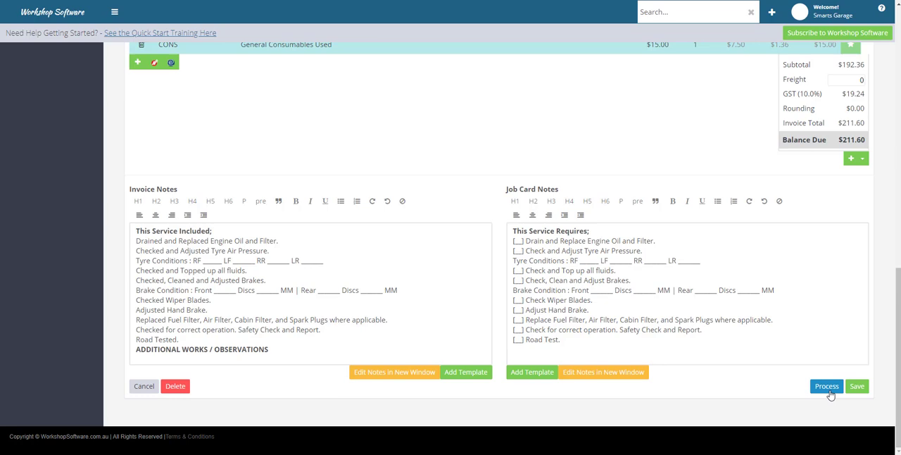
{"action": "left_click", "coordinate": [828, 389]}
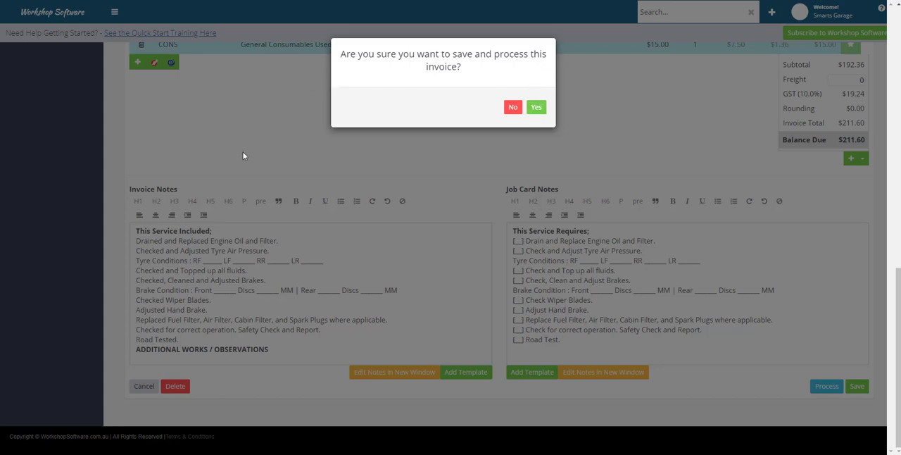
{"action": "left_click", "coordinate": [536, 108]}
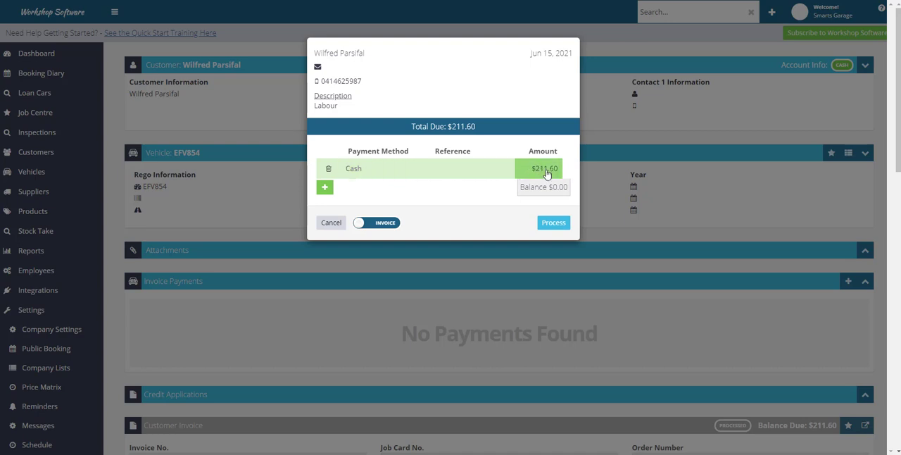
Step: Look through the available payment methods, keep Cash, and set the cash payment amount to 100
{"action": "left_click", "coordinate": [408, 169]}
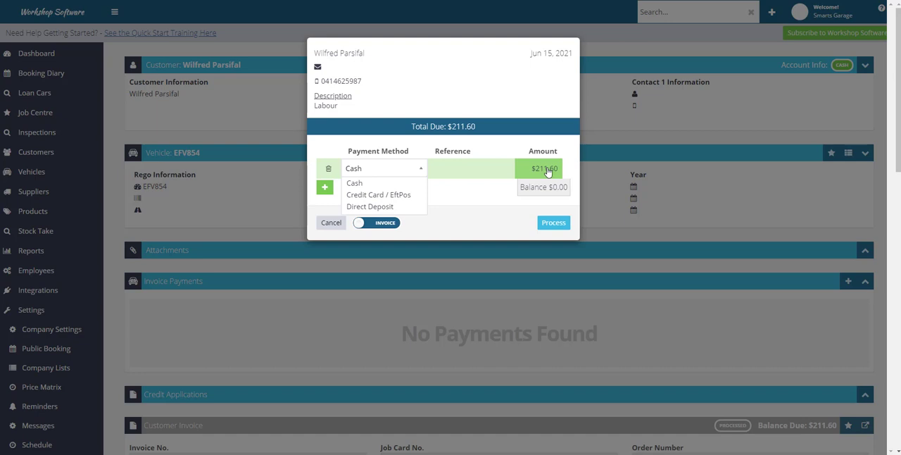
{"action": "left_click", "coordinate": [454, 191]}
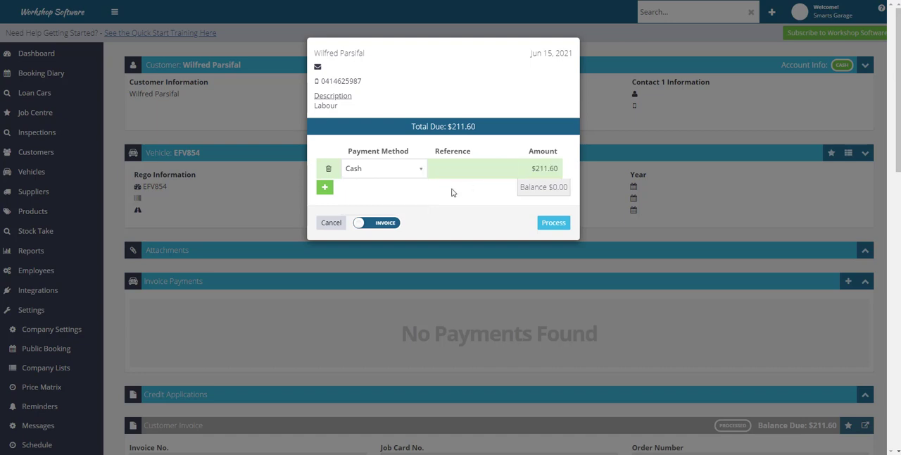
{"action": "left_click", "coordinate": [532, 174]}
{"action": "type", "text": "100"}
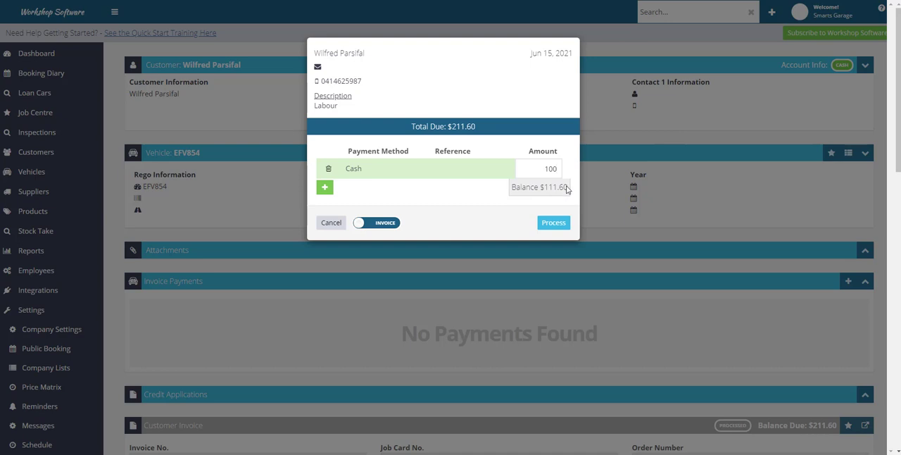
Step: Add a Credit Card / EftPos payment for the remaining balance, and dismiss the payment dialog without processing it
{"action": "left_click", "coordinate": [325, 188]}
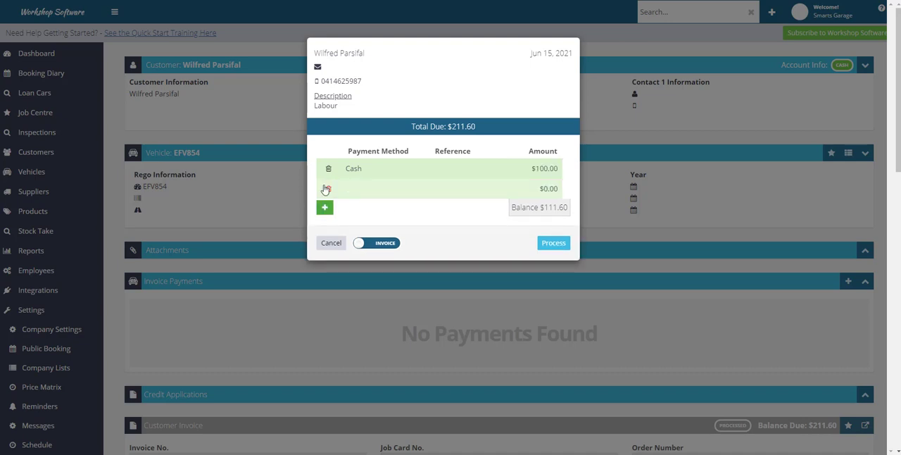
{"action": "left_click", "coordinate": [366, 188]}
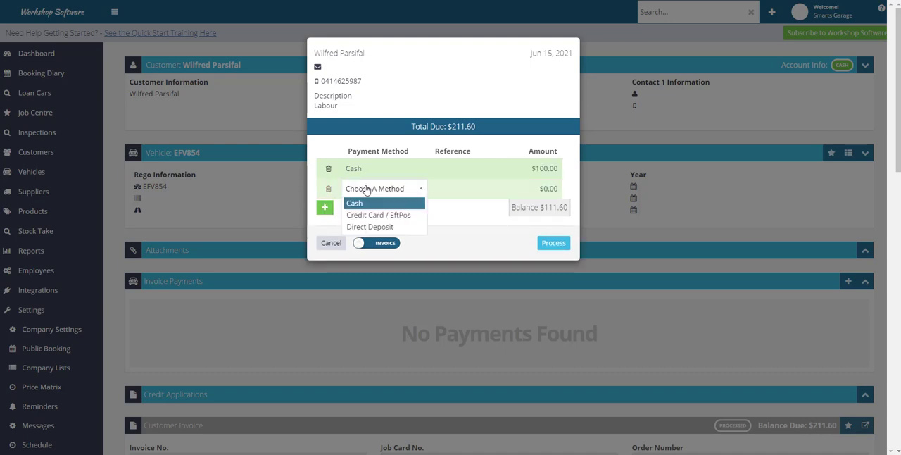
{"action": "left_click", "coordinate": [404, 220]}
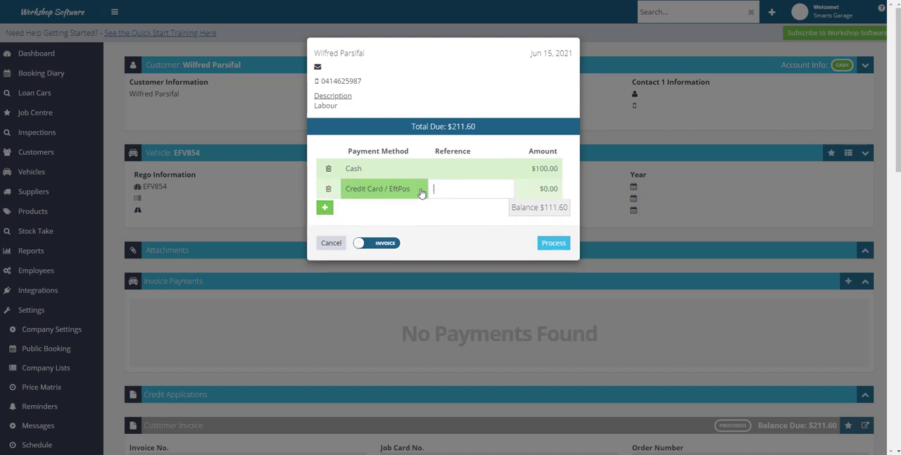
{"action": "left_click", "coordinate": [532, 195]}
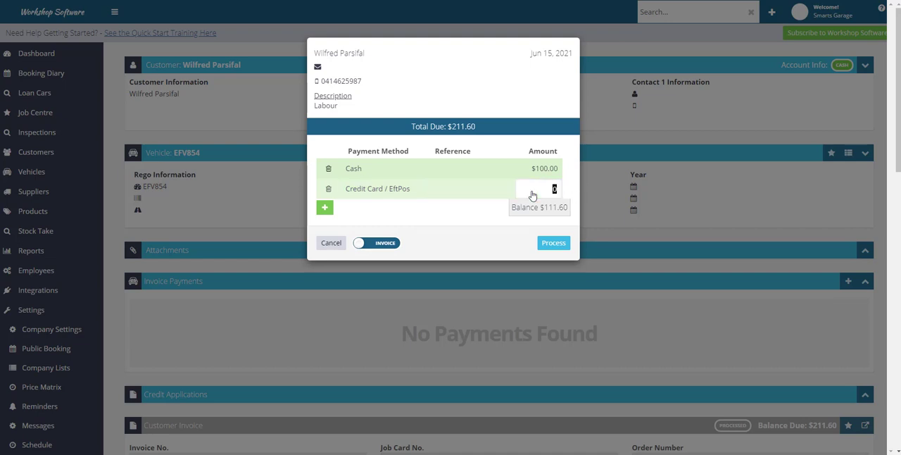
{"action": "type", "text": "111.6"}
{"action": "left_click", "coordinate": [475, 220]}
{"action": "left_click", "coordinate": [330, 243]}
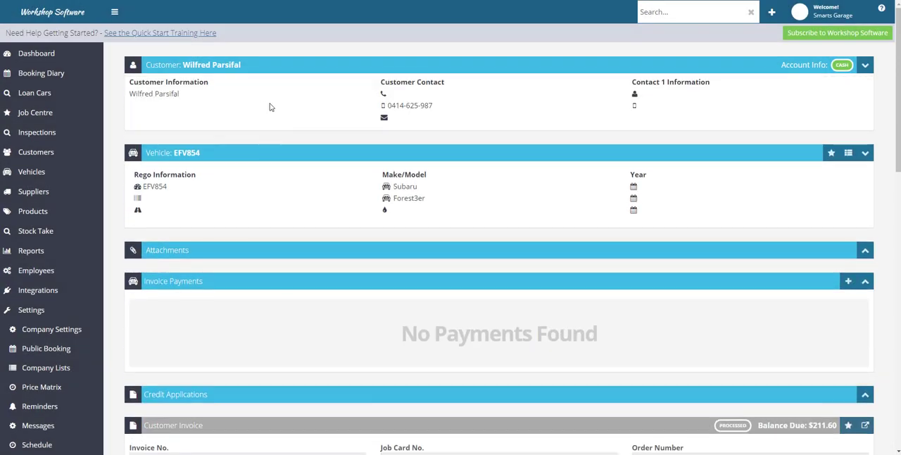
Step: Review the processed invoice, start a new customer payment from it, and select the outstanding $211.60 invoice to pay
{"action": "scroll", "coordinate": [284, 167], "scroll_direction": "down", "scroll_amount": 3}
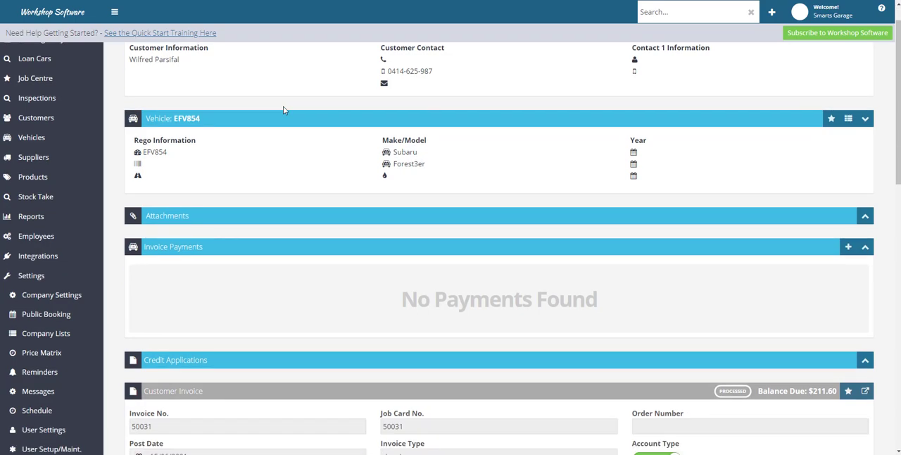
{"action": "scroll", "coordinate": [293, 153], "scroll_direction": "down", "scroll_amount": 8}
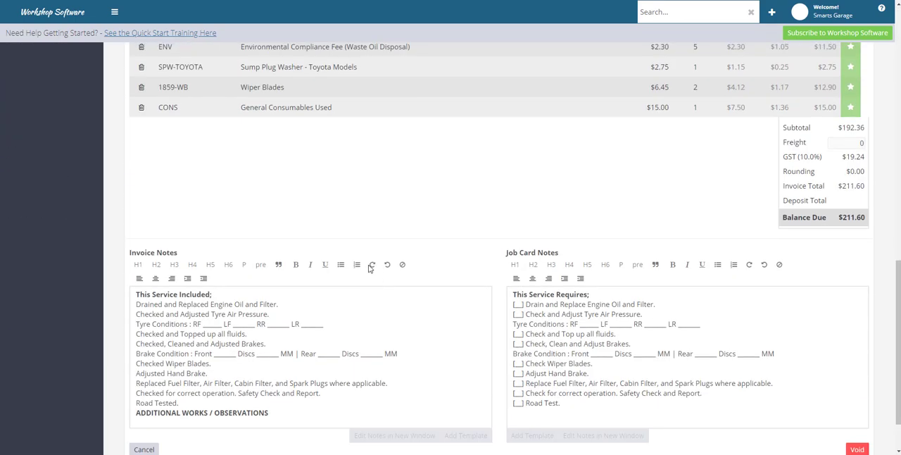
{"action": "scroll", "coordinate": [366, 263], "scroll_direction": "up", "scroll_amount": 4}
{"action": "scroll", "coordinate": [367, 264], "scroll_direction": "up", "scroll_amount": 2}
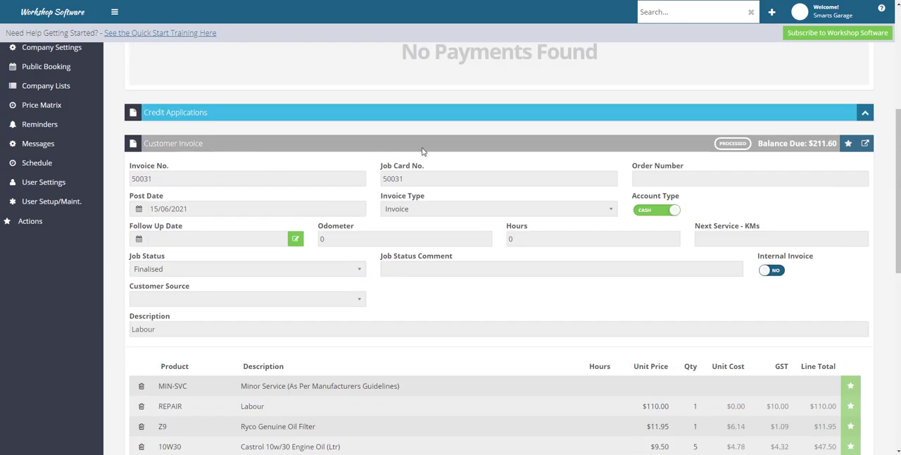
{"action": "scroll", "coordinate": [574, 146], "scroll_direction": "up", "scroll_amount": 4}
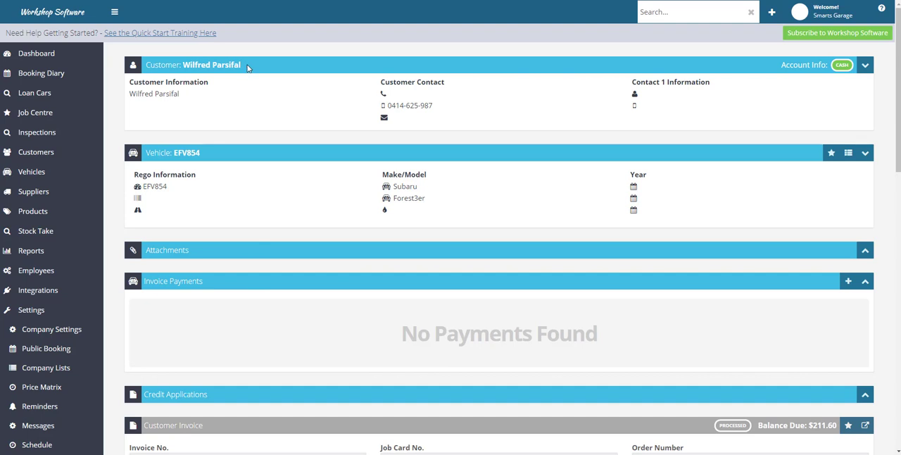
{"action": "left_click", "coordinate": [849, 281]}
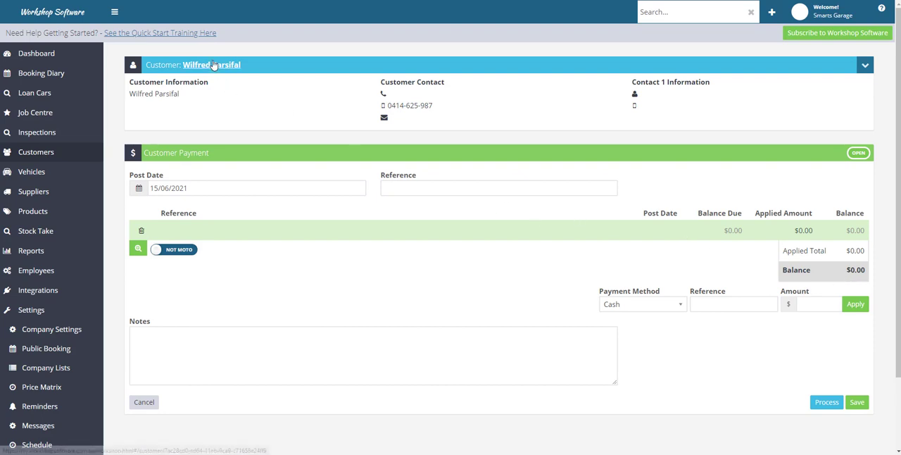
{"action": "left_click", "coordinate": [137, 251]}
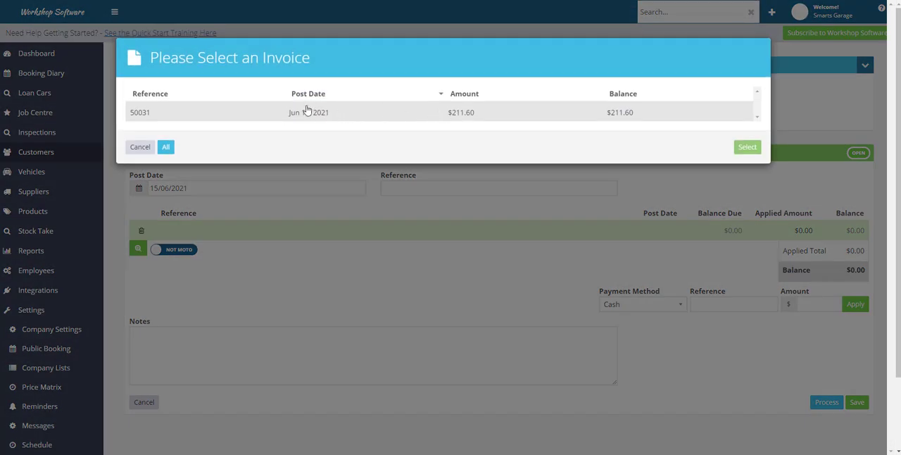
{"action": "left_click", "coordinate": [466, 117]}
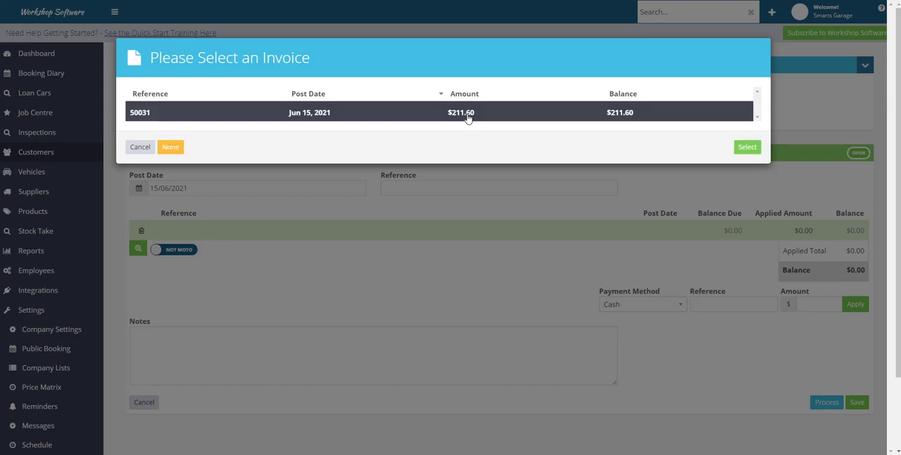
{"action": "left_click", "coordinate": [746, 147]}
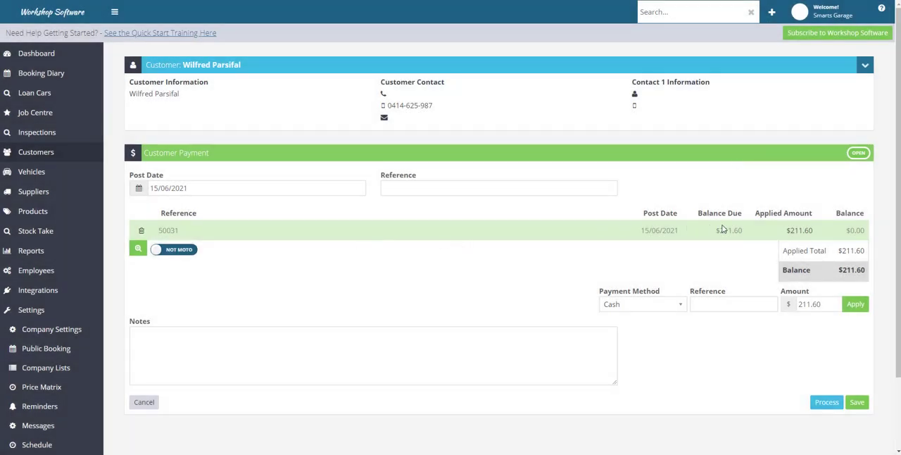
Step: Set the invoice's Applied Amount to 150 and remove the extra blank payment line
{"action": "left_click", "coordinate": [787, 232]}
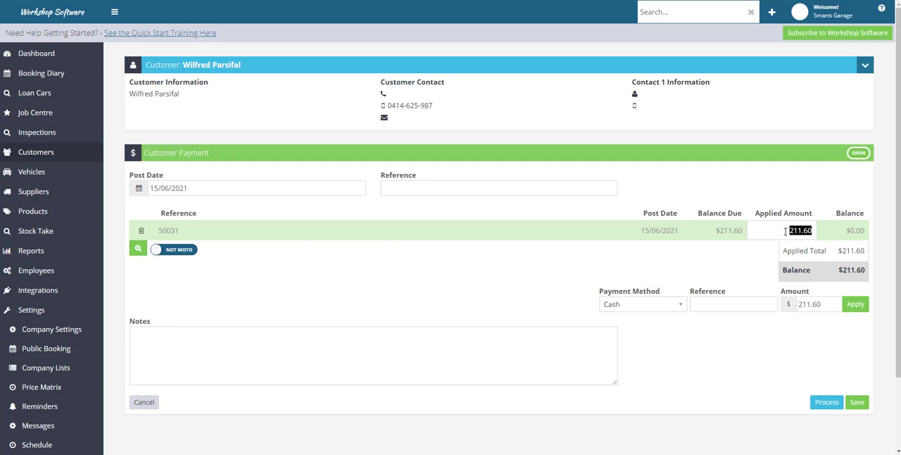
{"action": "type", "text": "150"}
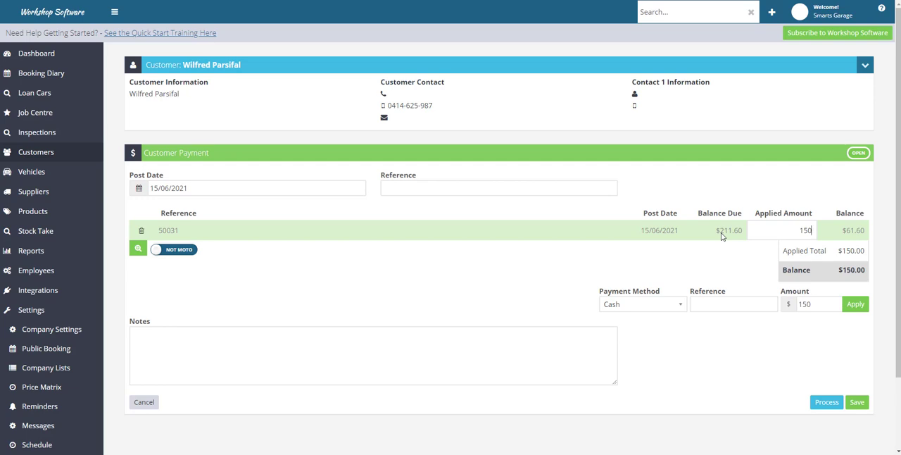
{"action": "key", "text": "Return"}
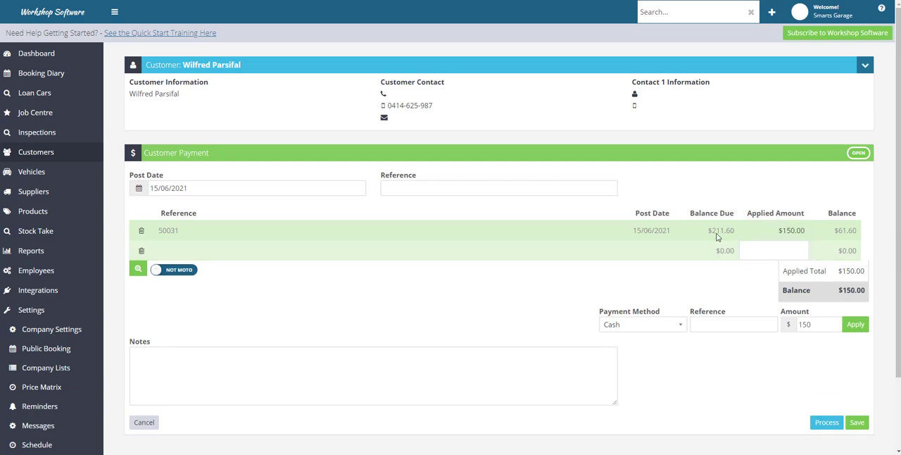
{"action": "left_click", "coordinate": [141, 250]}
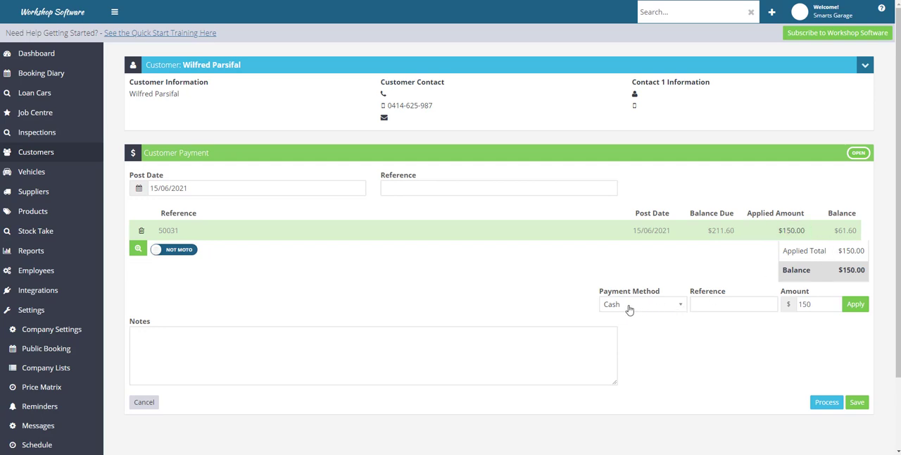
Step: Apply a Cash amount of 50 toward the customer payment
{"action": "left_click", "coordinate": [803, 305]}
{"action": "left_click_drag", "start_coordinate": [812, 305], "coordinate": [792, 308]}
{"action": "type", "text": "50"}
{"action": "left_click", "coordinate": [854, 304]}
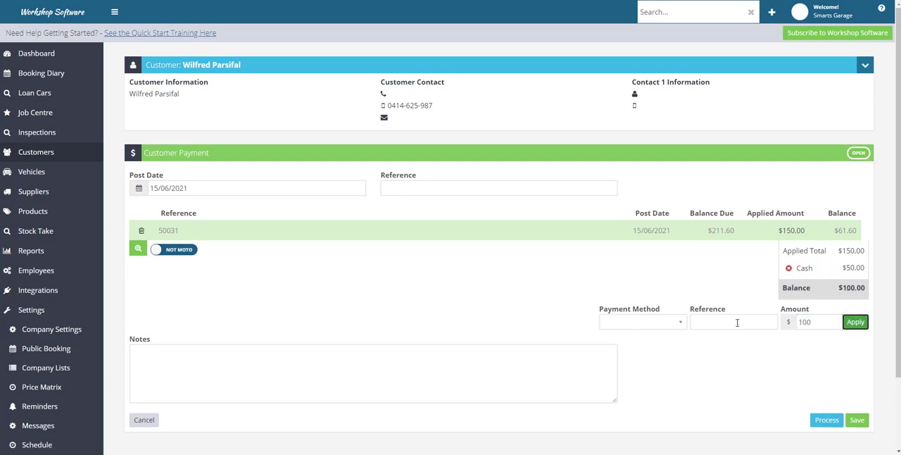
Step: Apply the remaining 100 as Credit Card / EftPos, then process the customer payment and confirm
{"action": "left_click", "coordinate": [639, 321]}
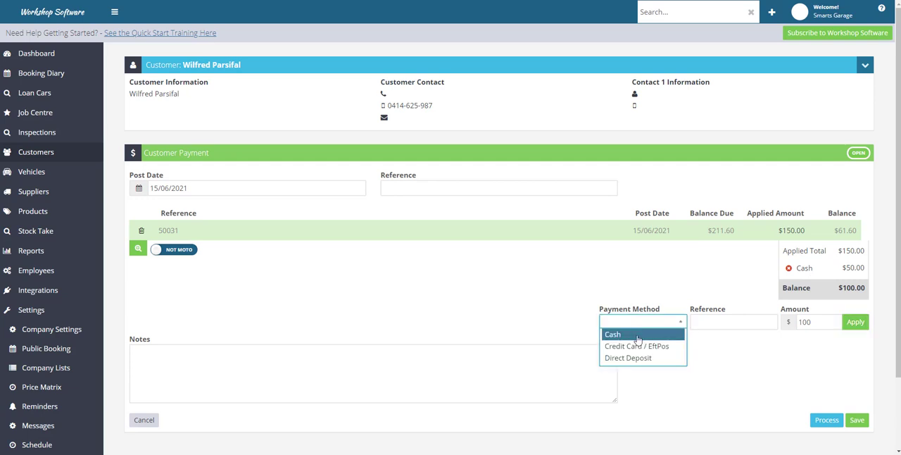
{"action": "left_click", "coordinate": [638, 350]}
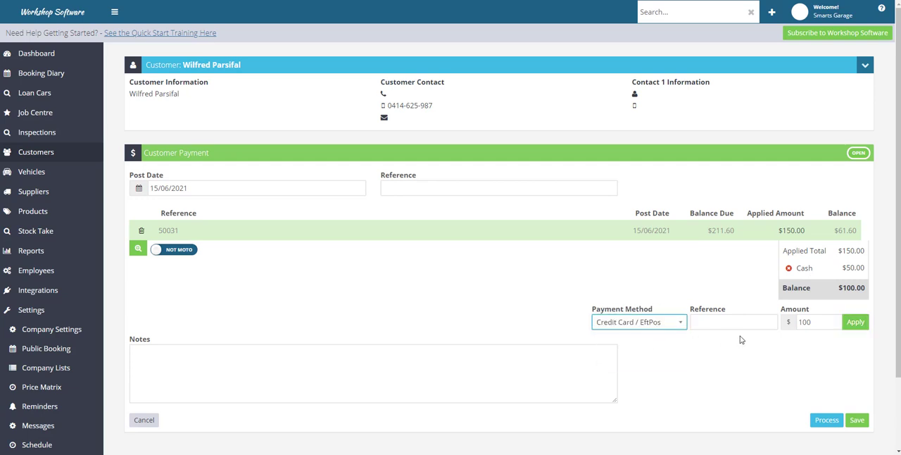
{"action": "left_click", "coordinate": [857, 323]}
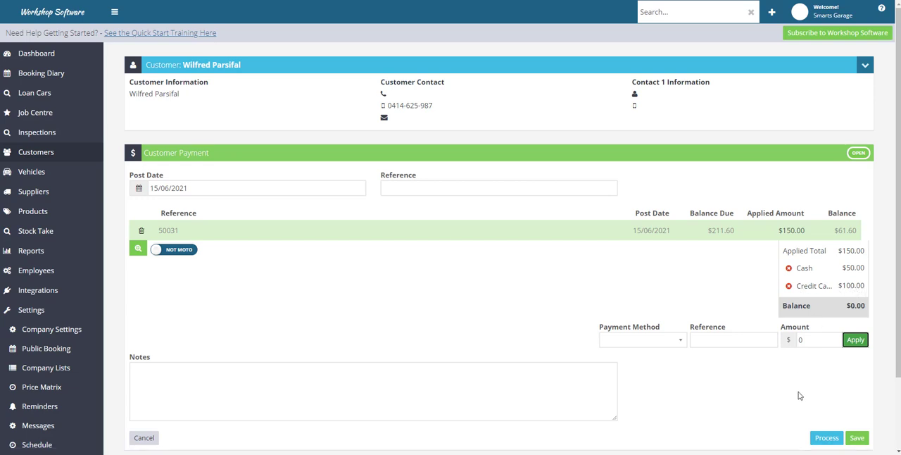
{"action": "left_click", "coordinate": [825, 440]}
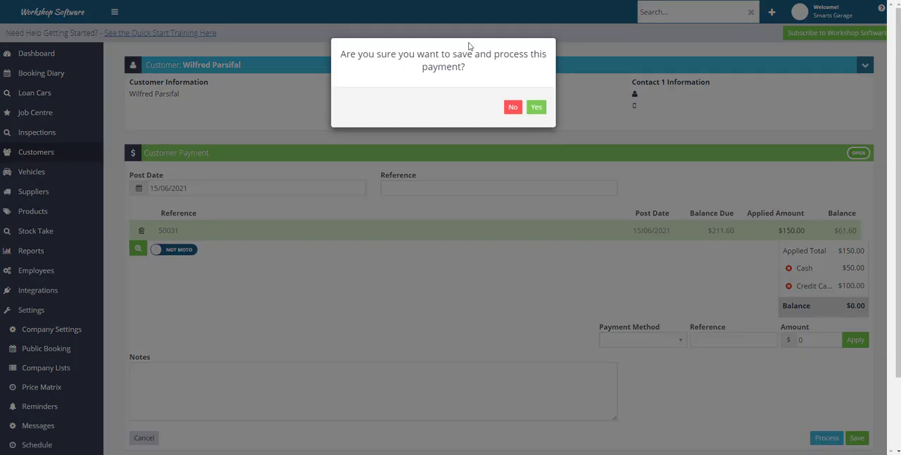
{"action": "left_click", "coordinate": [536, 107]}
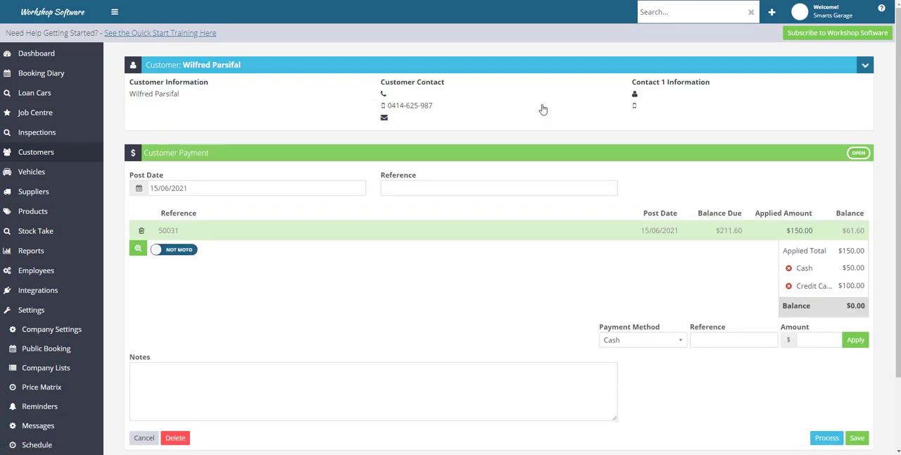